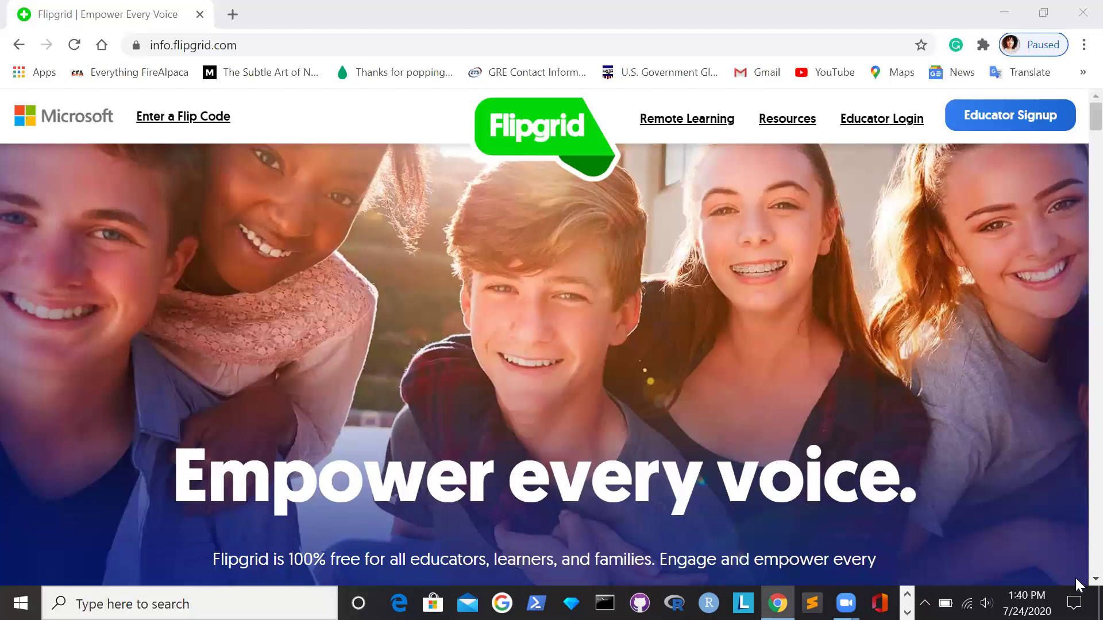
- Look over the Flipgrid home page and log in as an educator
scroll(1076, 583, down, 3)
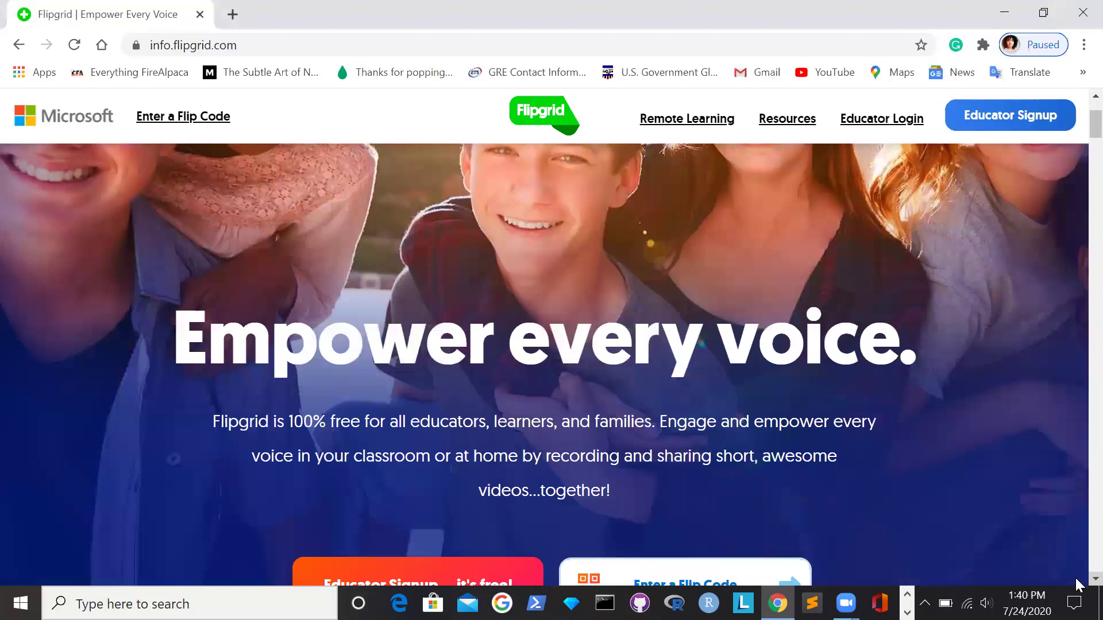
scroll(1075, 583, down, 7)
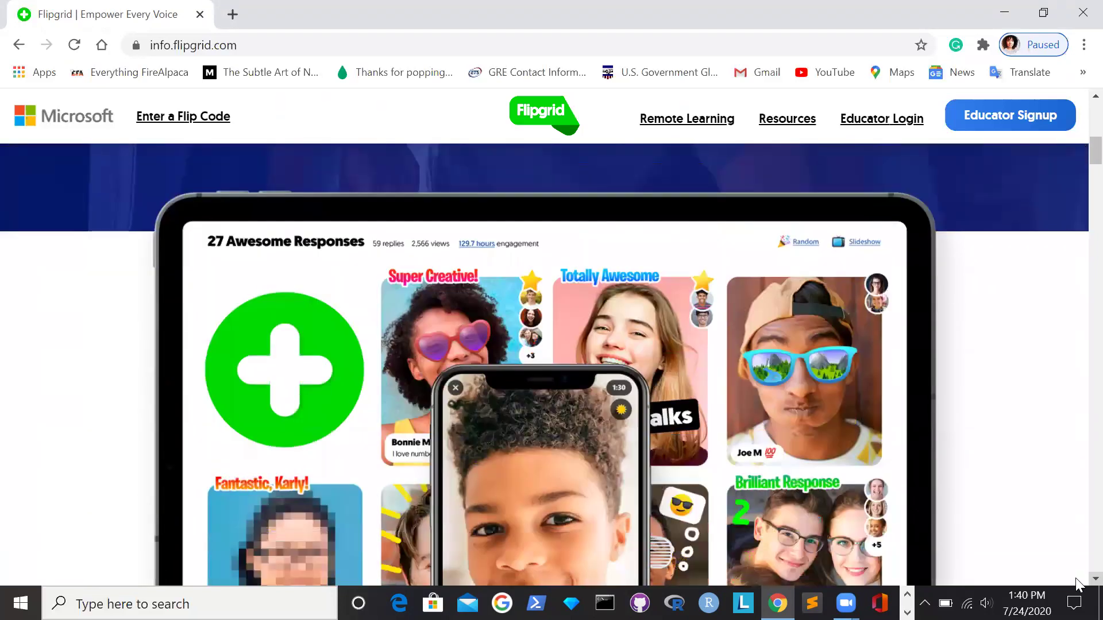
scroll(1076, 583, down, 5)
scroll(1076, 583, down, 4)
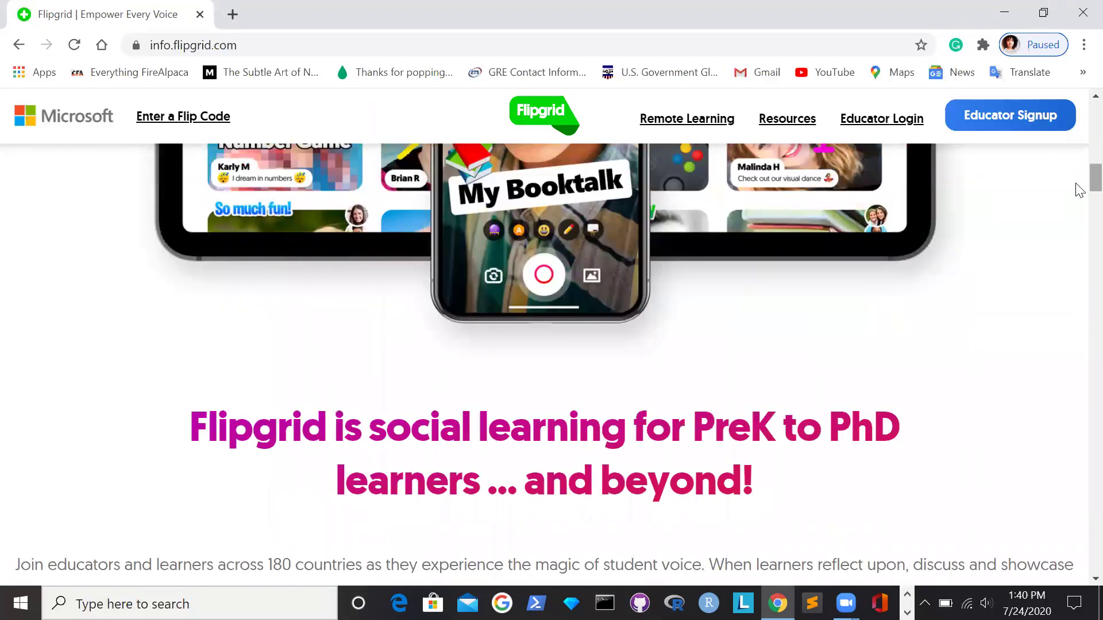
scroll(1079, 189, up, 15)
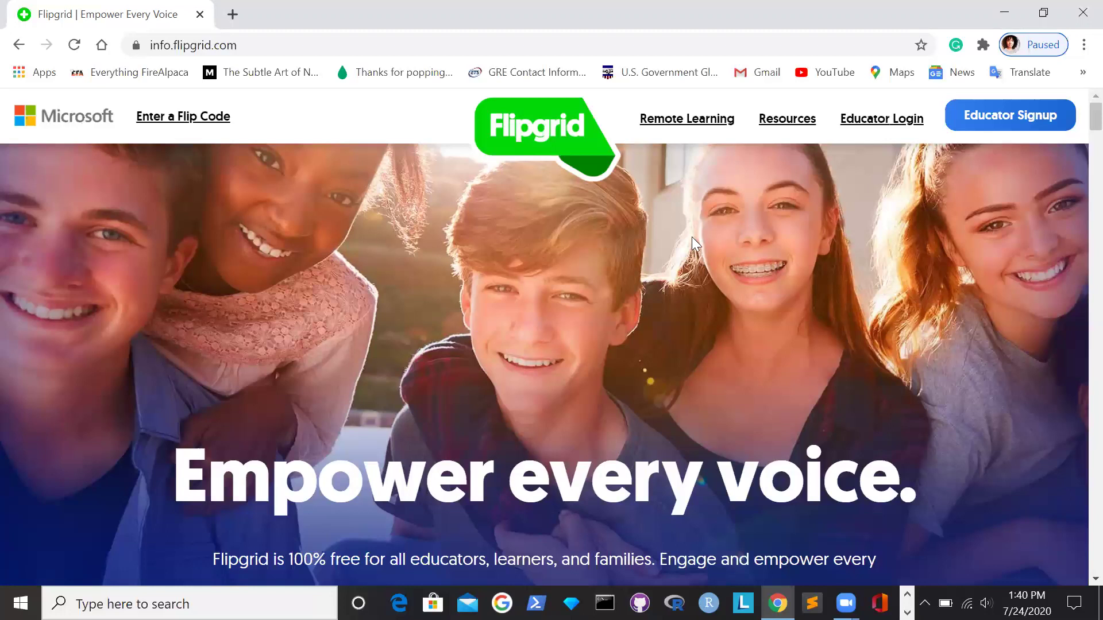
click(907, 117)
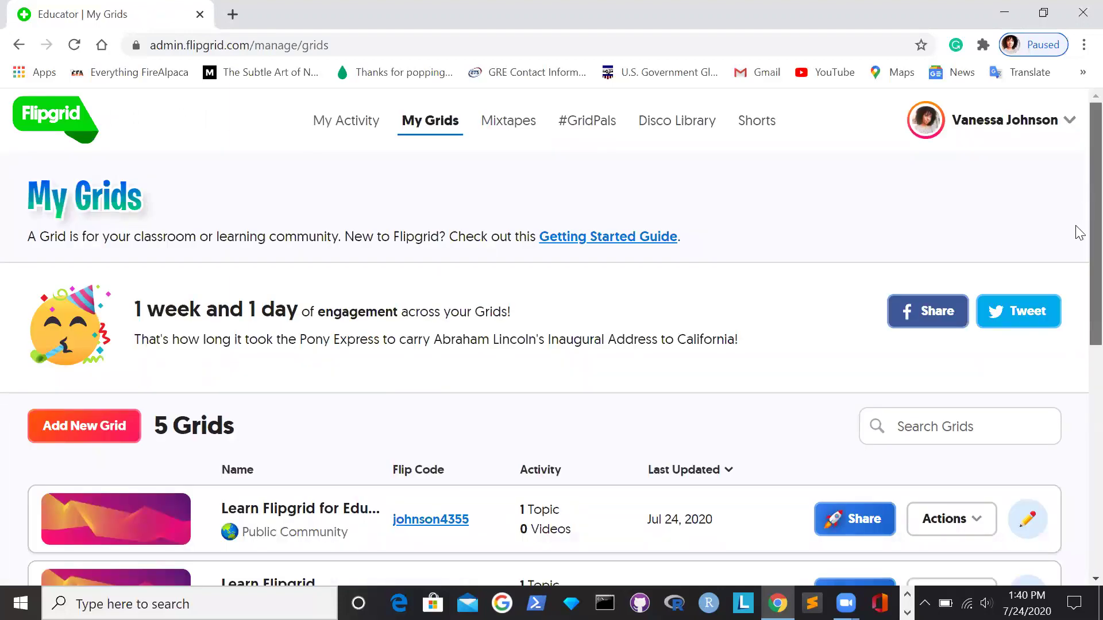
- Look over the existing grids, then start a new grid and name it Learning
scroll(1078, 241, down, 5)
scroll(1077, 379, down, 2)
scroll(1078, 345, up, 4)
scroll(1078, 276, up, 2)
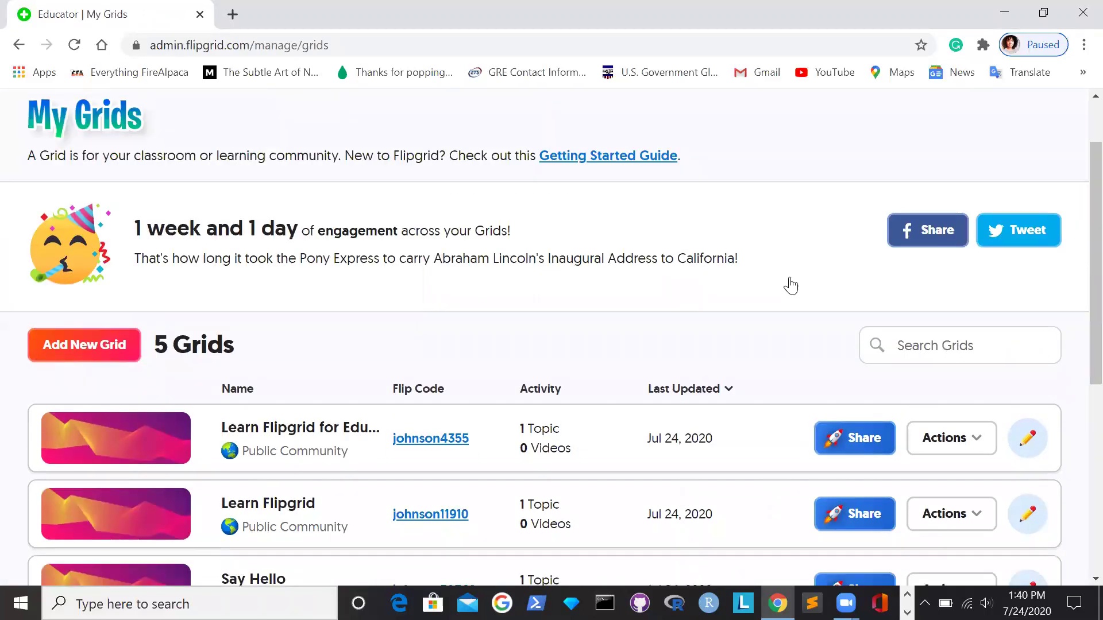
click(125, 354)
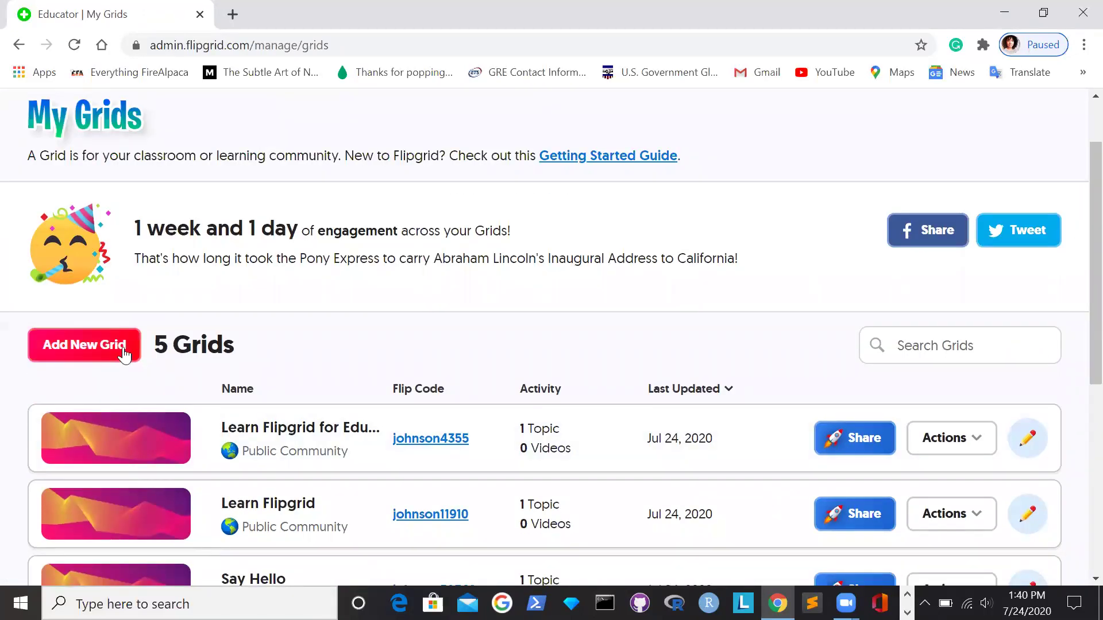
click(429, 294)
text(L)
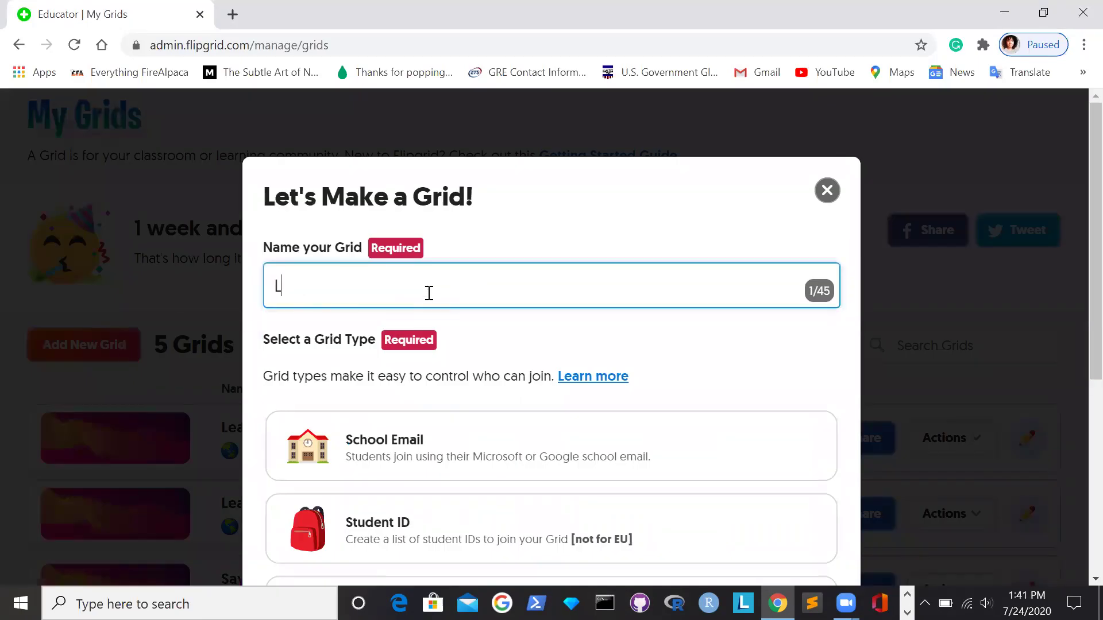
text(earning)
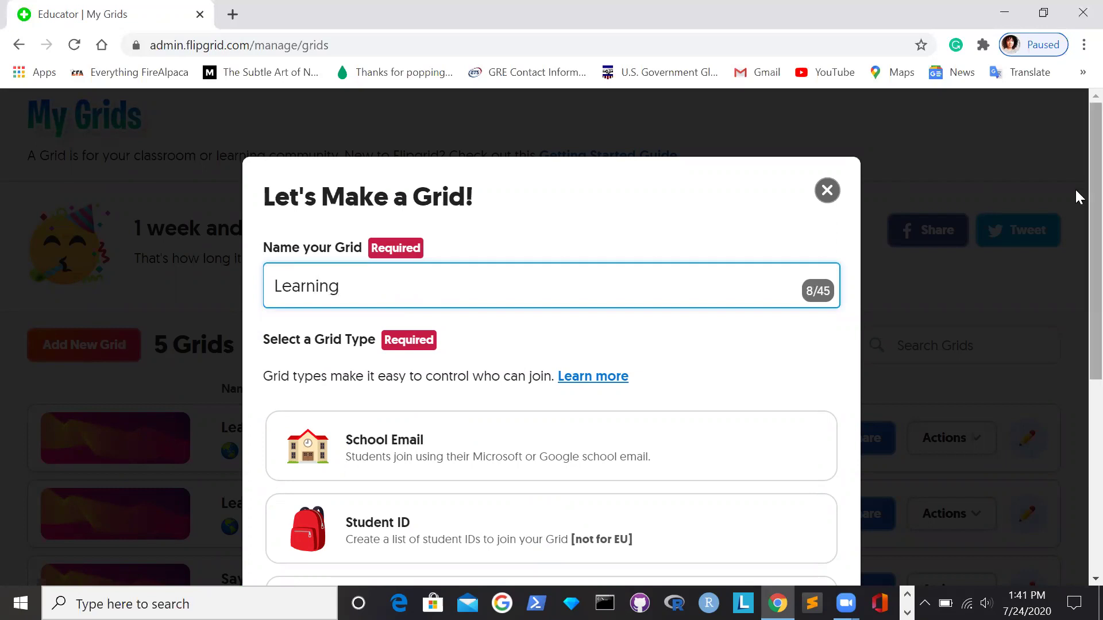
- Set the new grid's type to Educator Learning Community, keep the suggested Flip Code and continue
scroll(1079, 230, down, 3)
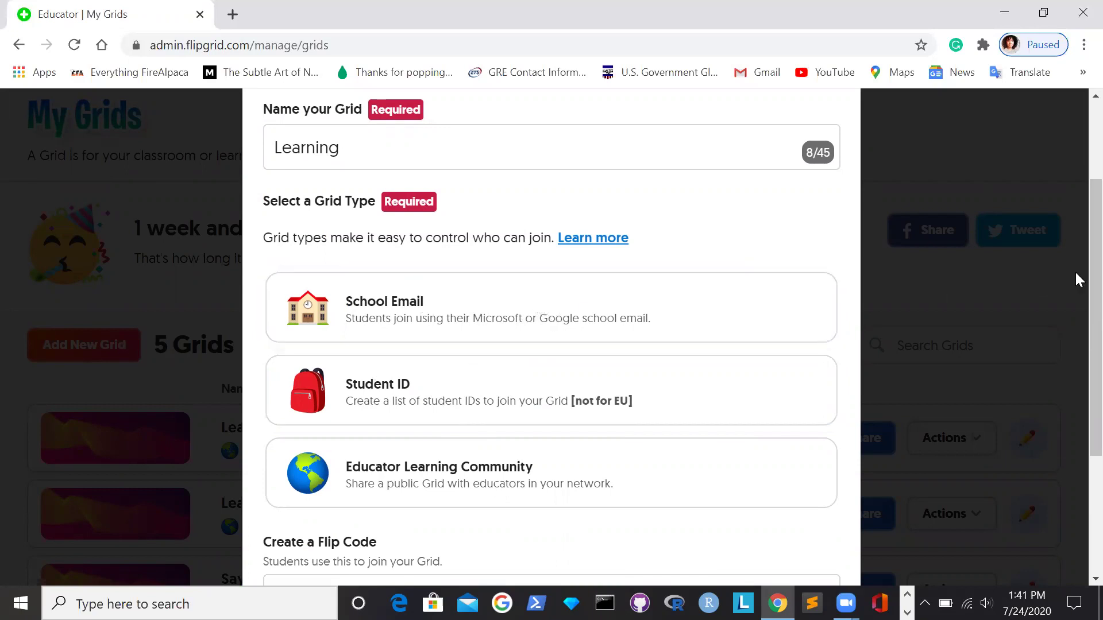
scroll(1078, 311, down, 3)
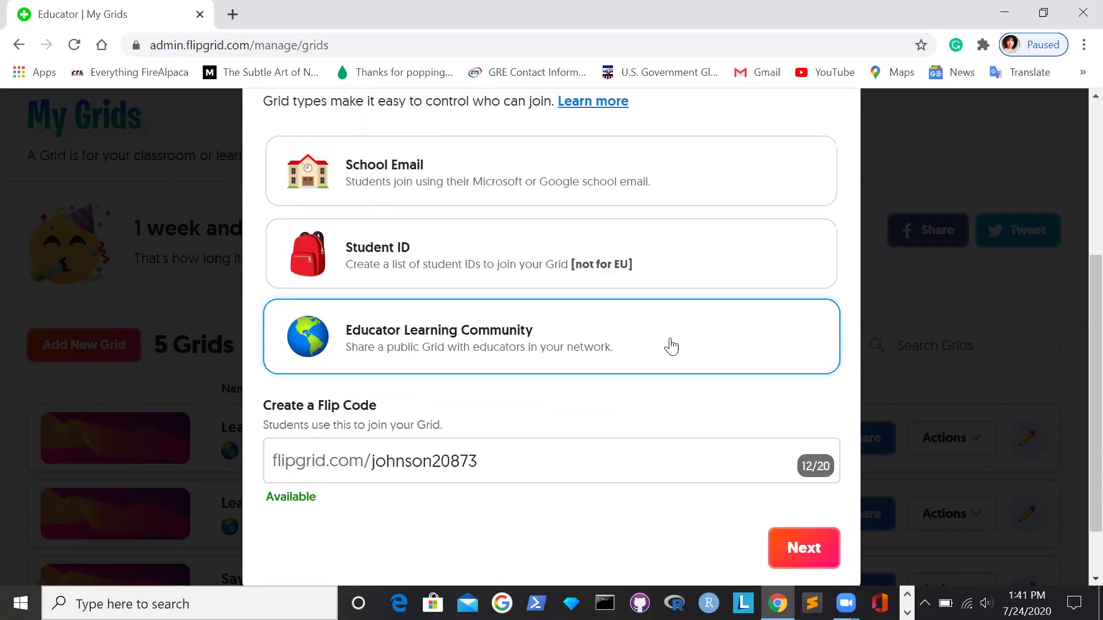
click(648, 345)
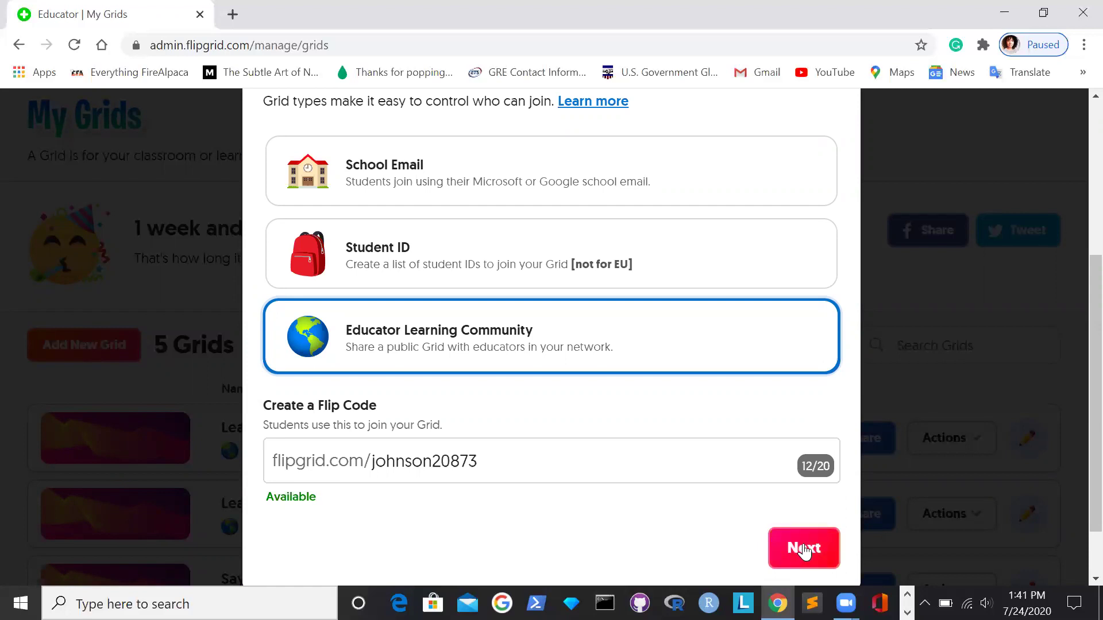
click(804, 549)
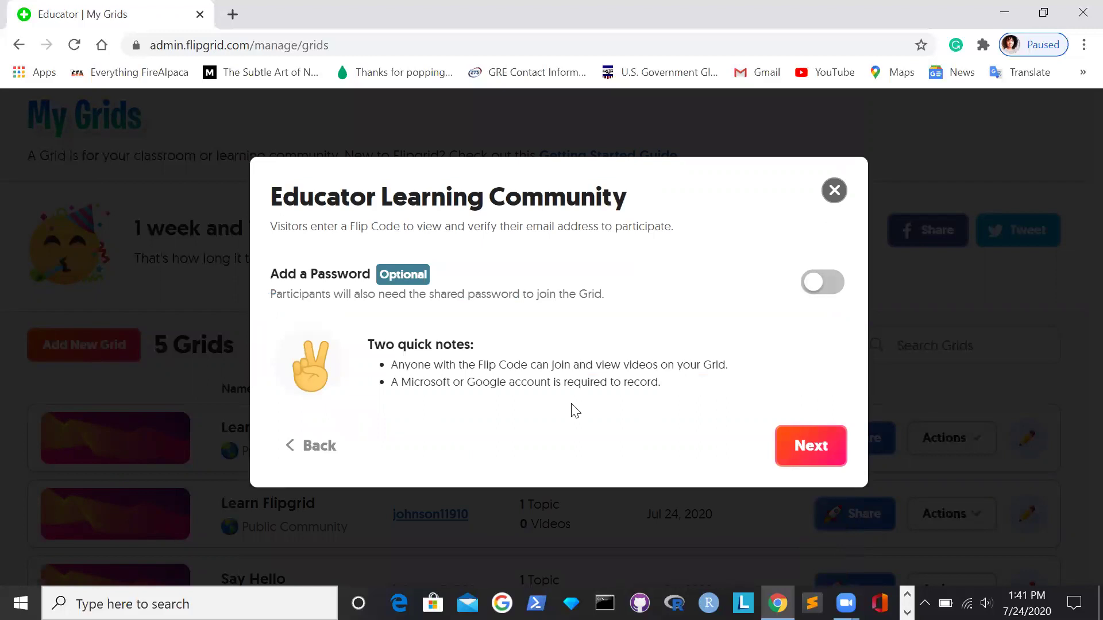
- Try the optional password setting, finish creating the grid without a password and go to the new grid
click(822, 284)
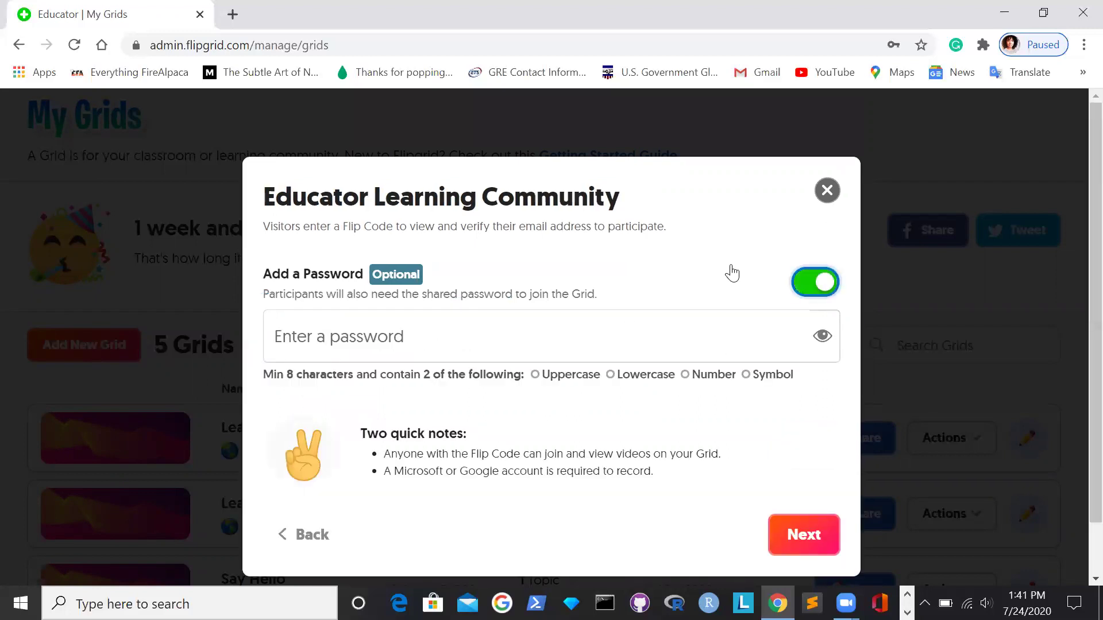
click(806, 277)
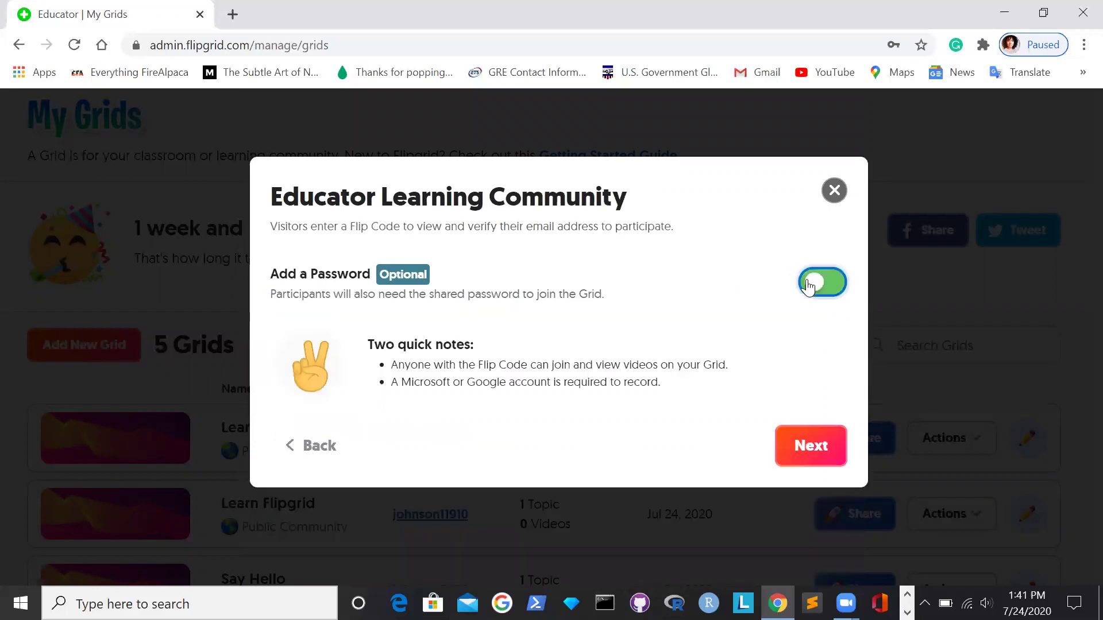
click(795, 455)
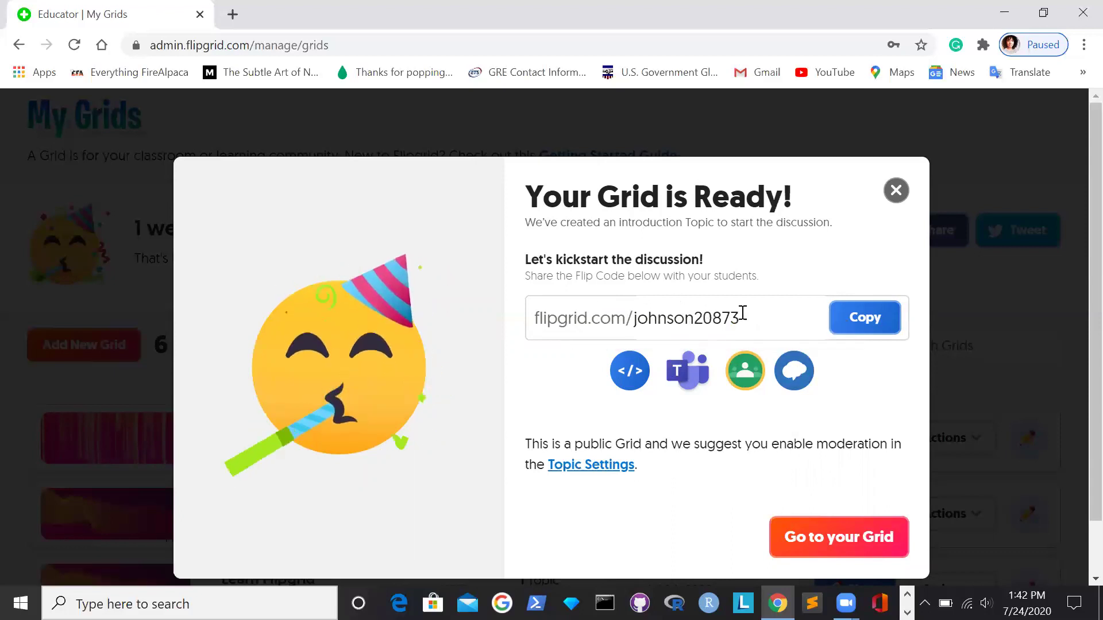
click(840, 544)
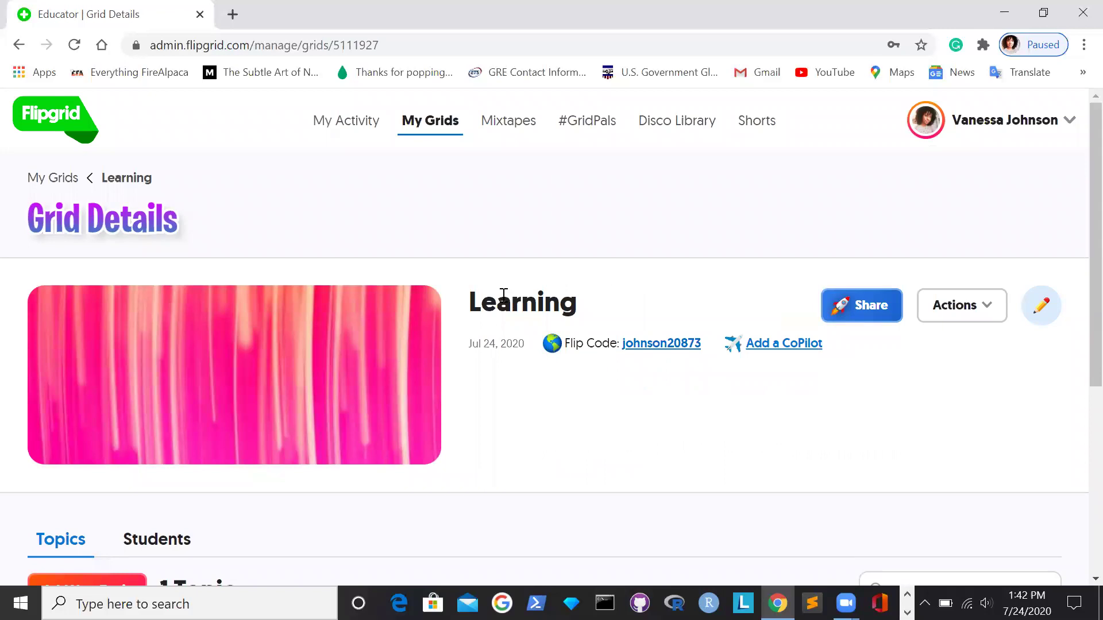
- View the sharing options of the Learning grid and close them
click(879, 306)
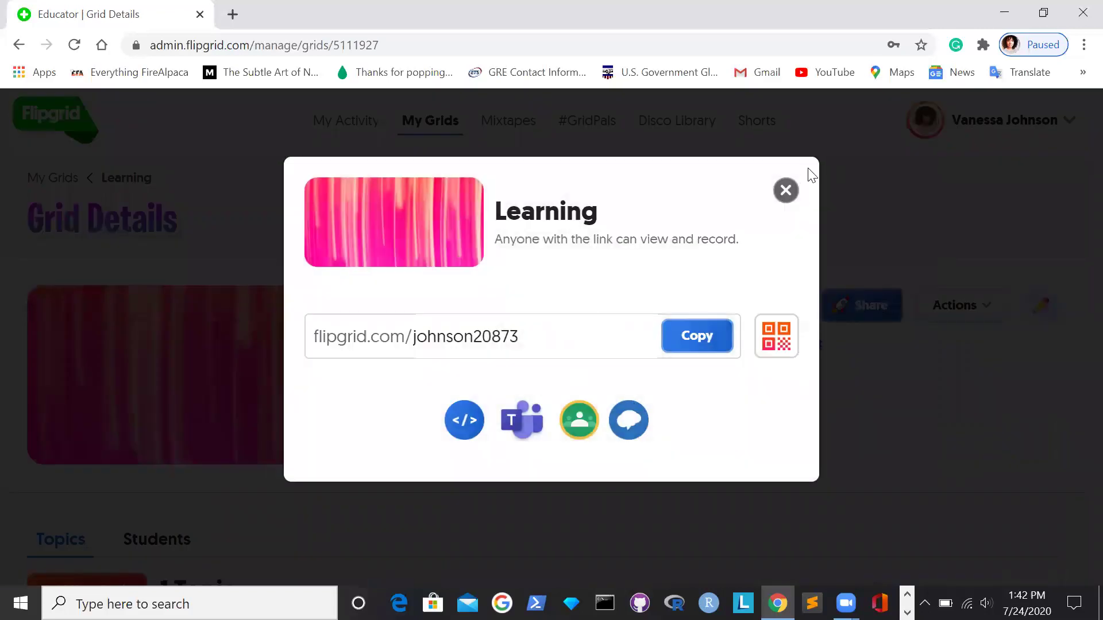
click(786, 191)
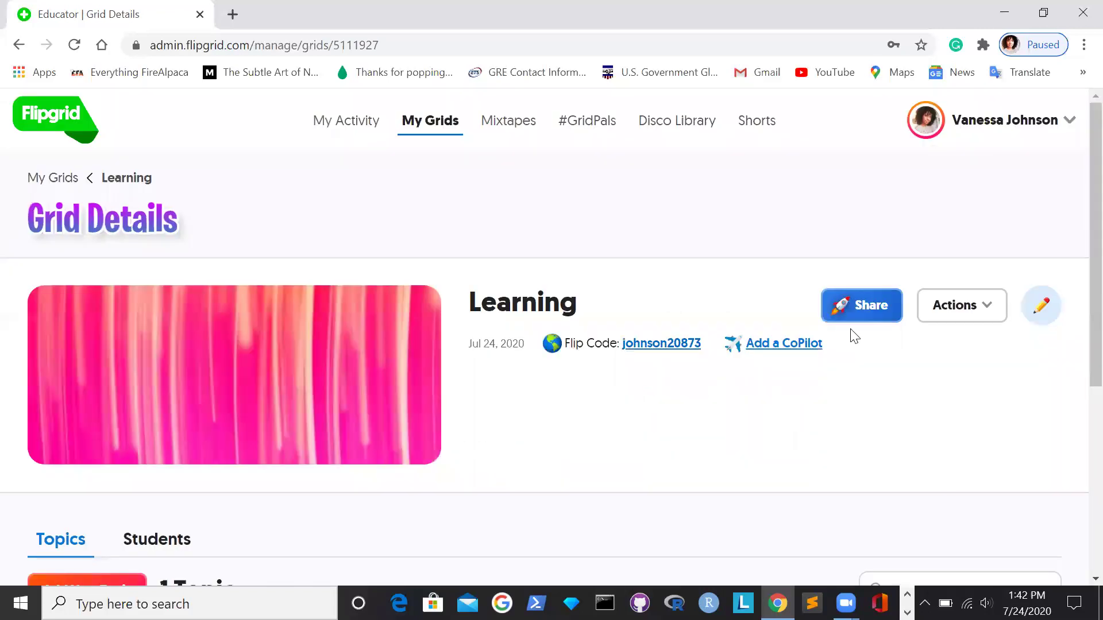
- Open the Learning grid for editing and examine its type, Active State choices and Notifications choices
click(1041, 303)
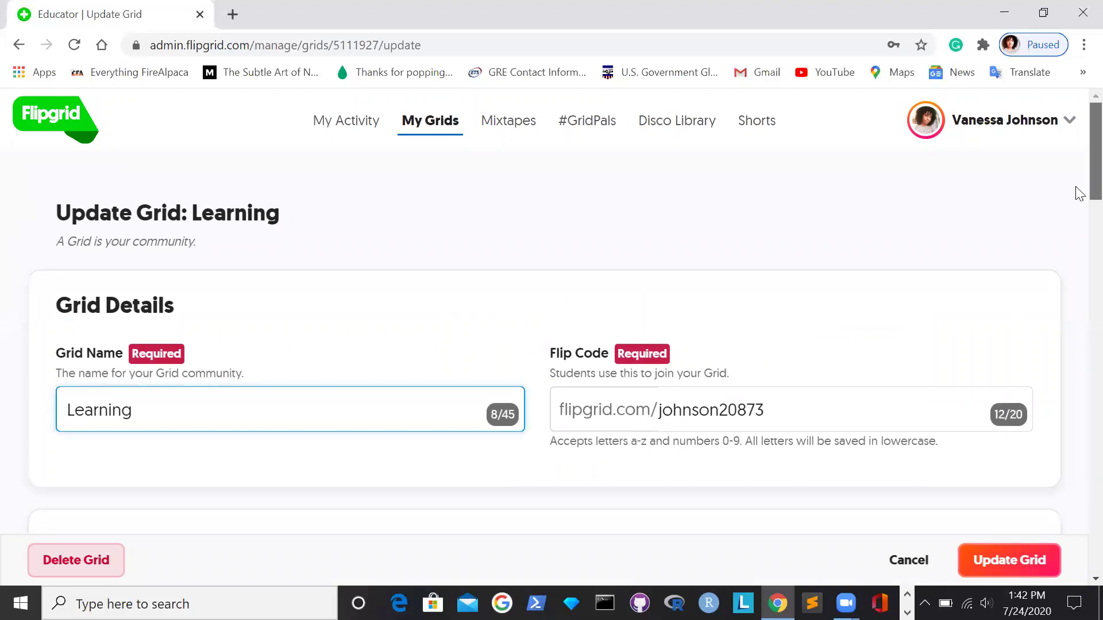
scroll(1079, 201, down, 4)
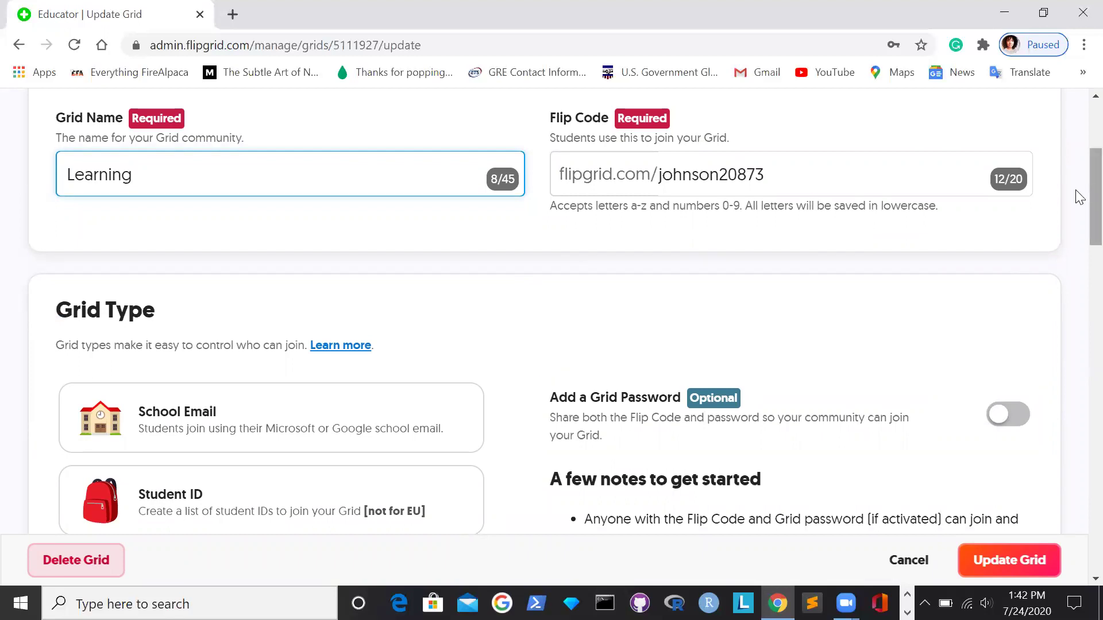
scroll(1079, 206, down, 3)
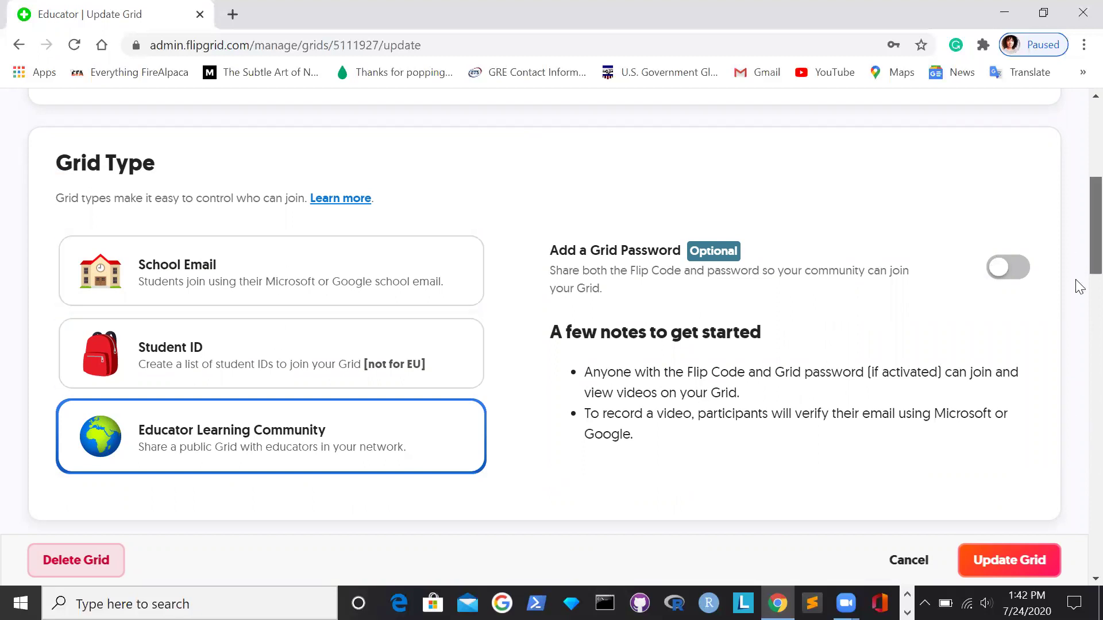
scroll(1077, 293, down, 8)
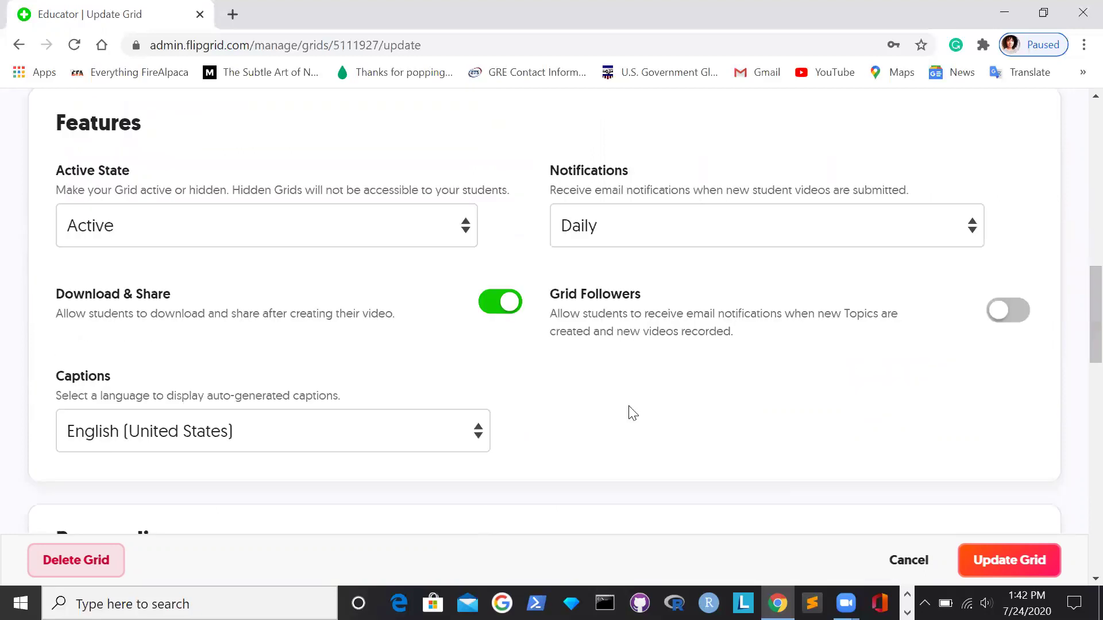
click(466, 241)
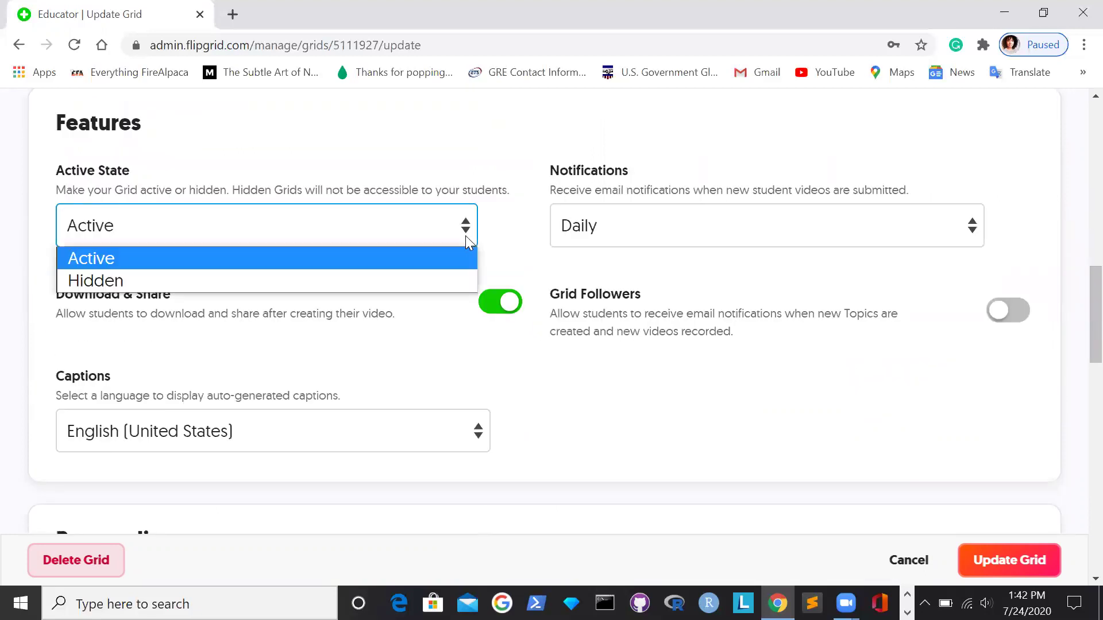
click(466, 239)
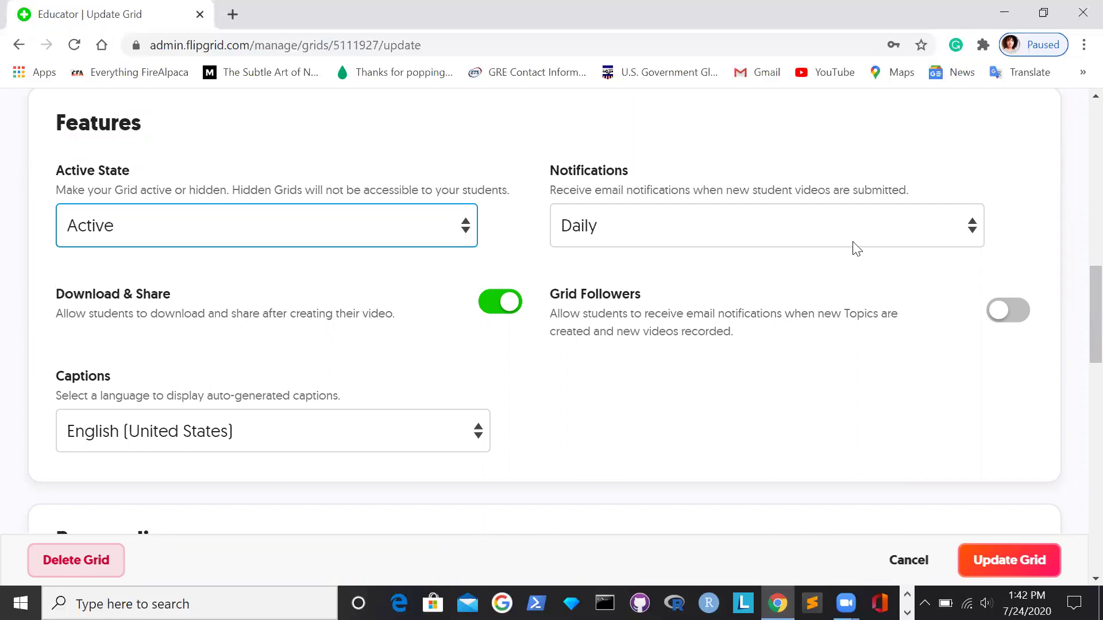
click(965, 234)
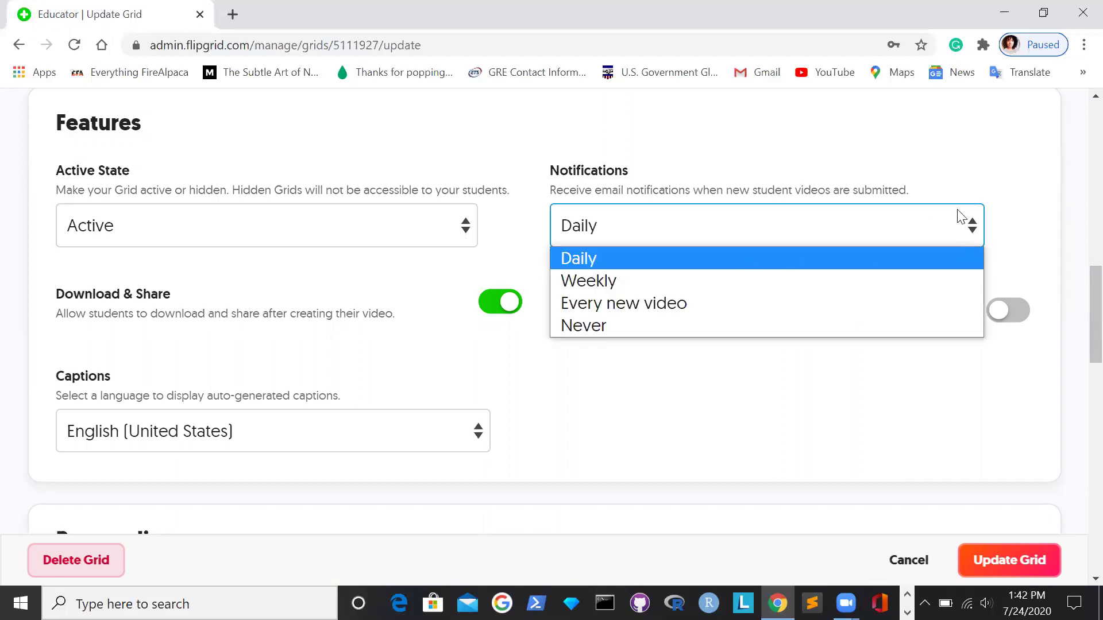
click(973, 225)
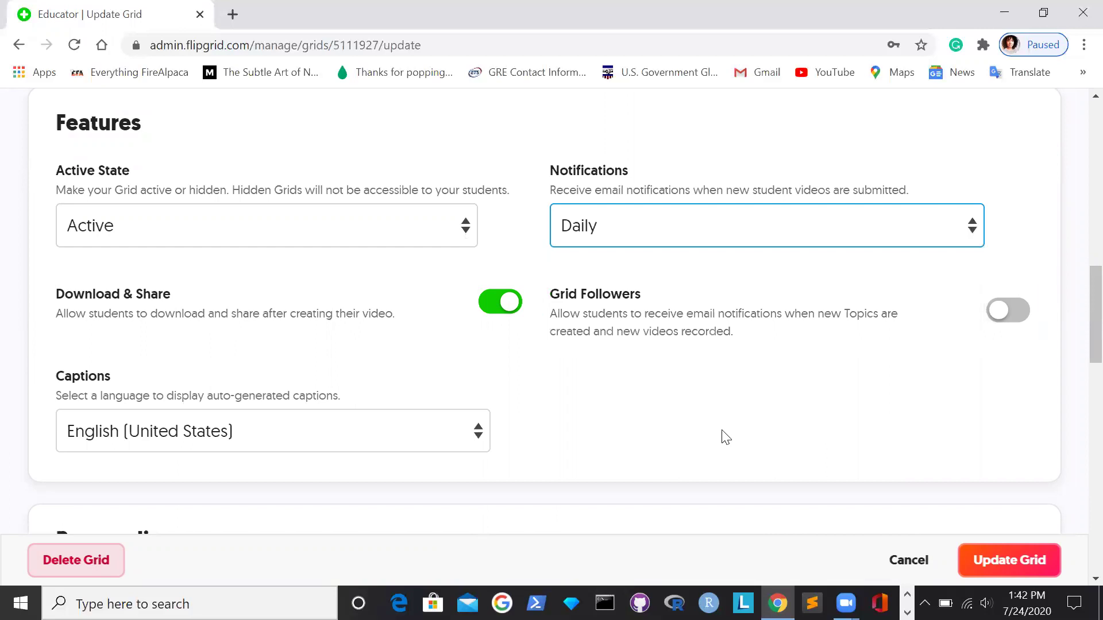
- Look through the remaining grid settings down to the cover images and return to the grid details without saving
drag(1079, 357, 1079, 548)
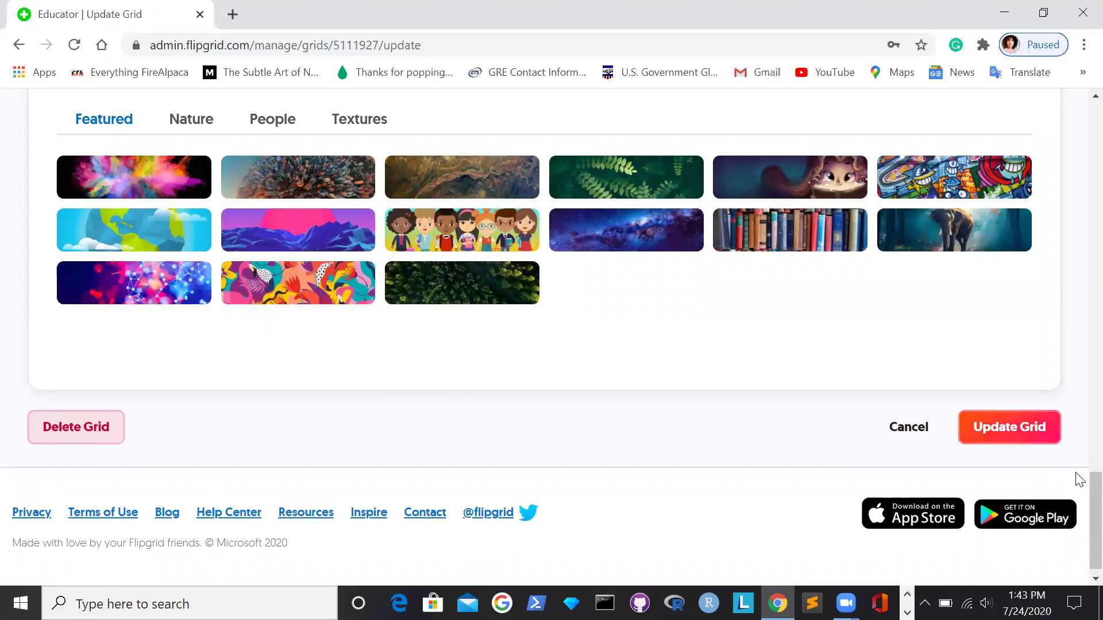
drag(1080, 492, 1080, 105)
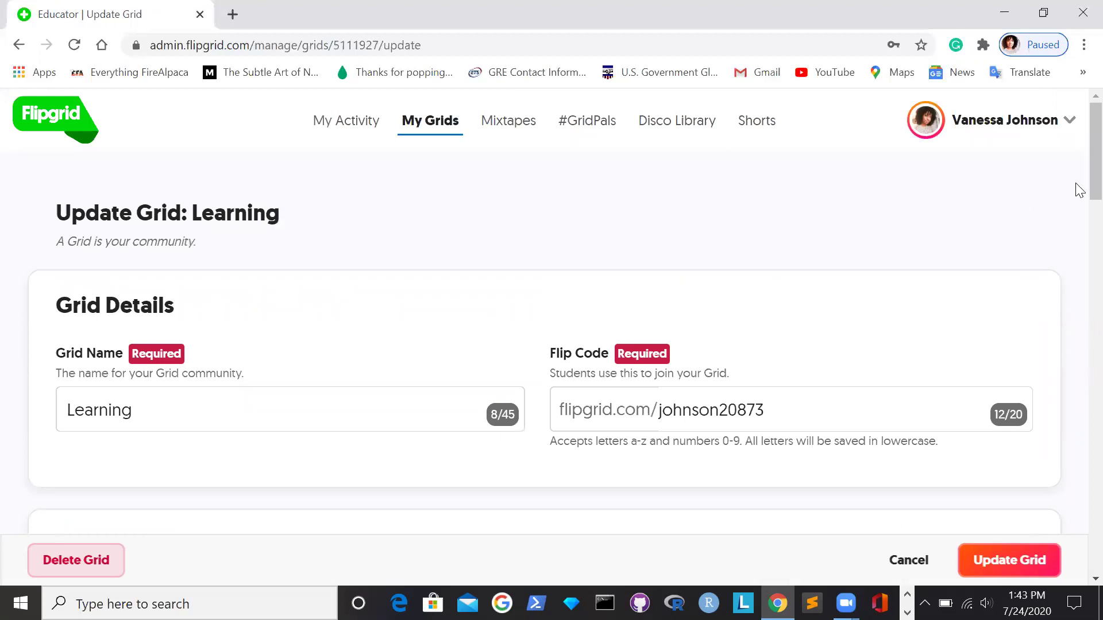
scroll(1079, 201, down, 2)
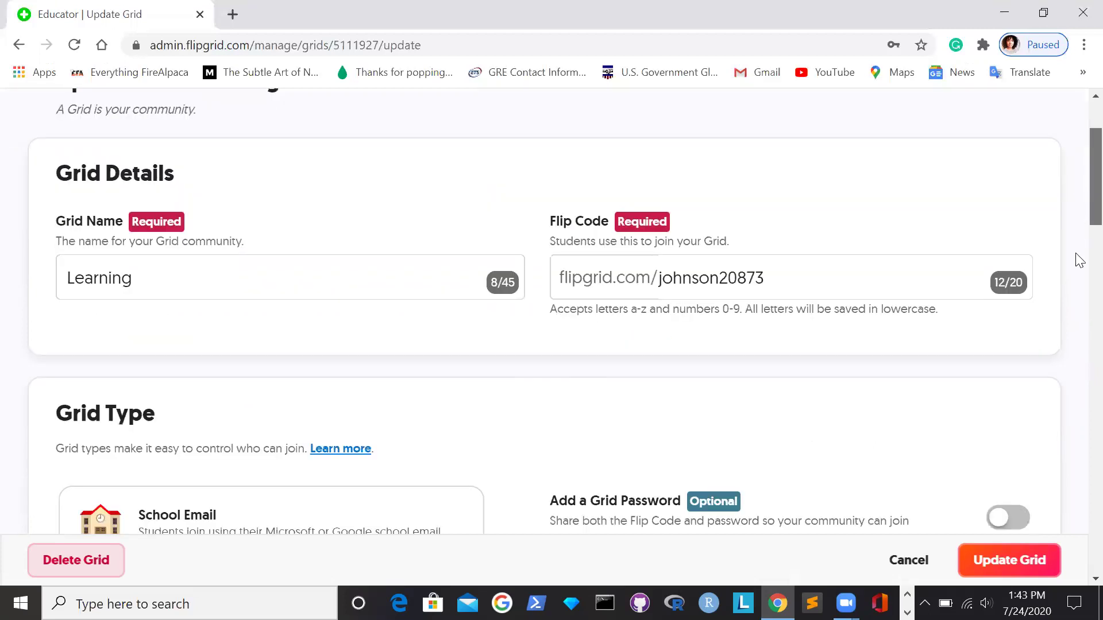
scroll(1077, 287, down, 10)
scroll(1075, 356, up, 13)
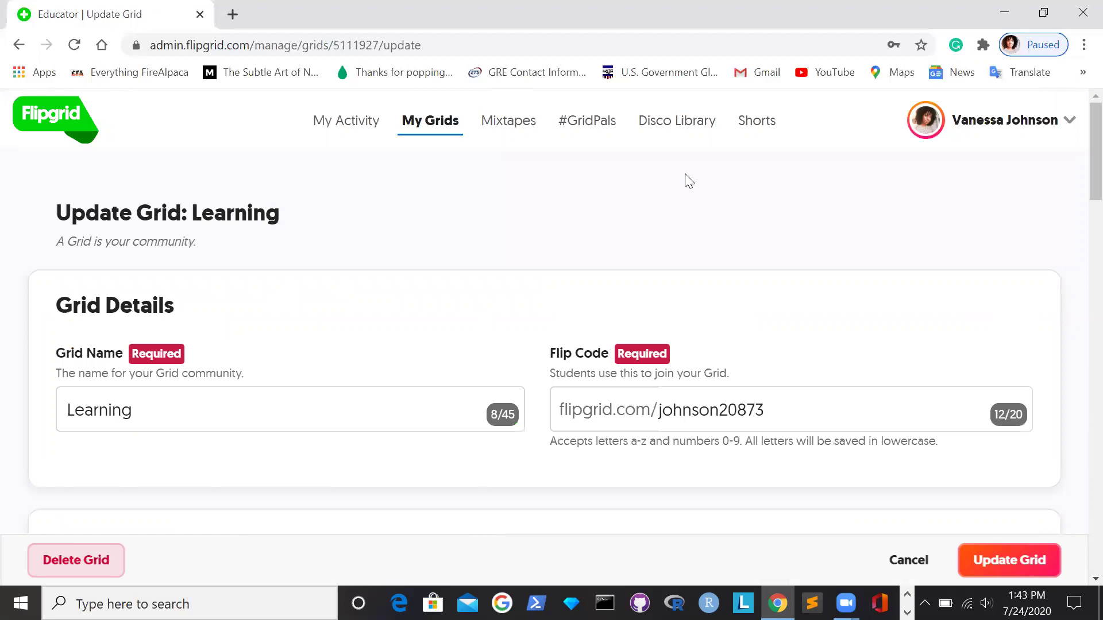
click(18, 46)
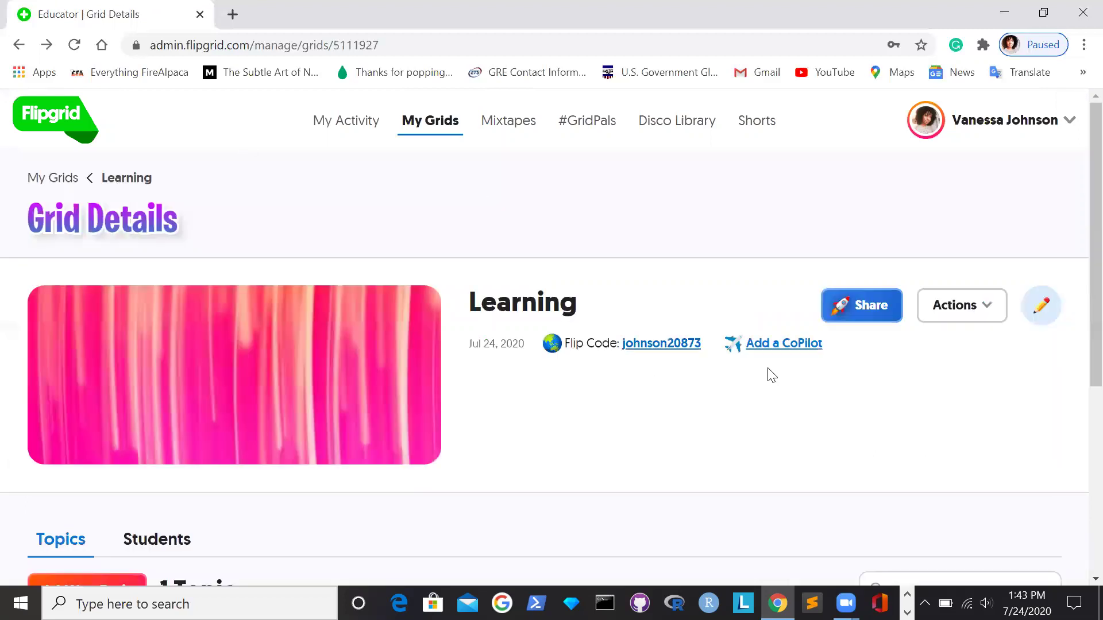
- Open the Say Hello on Flipgrid! topic of the Learning grid and look over its details
scroll(1077, 253, down, 1)
scroll(1075, 345, down, 5)
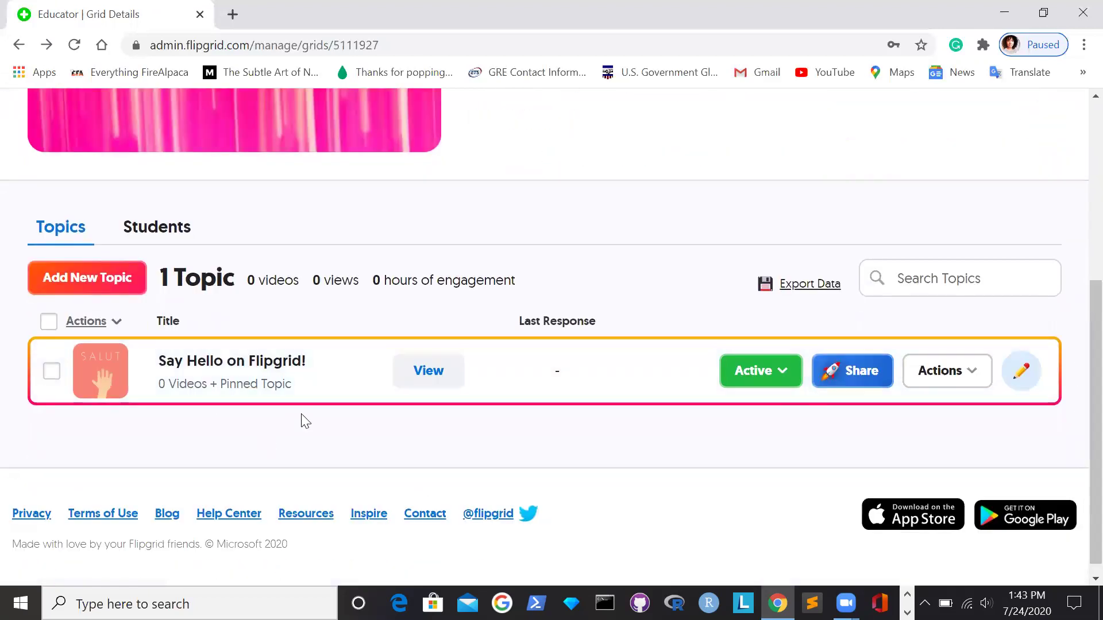
click(307, 382)
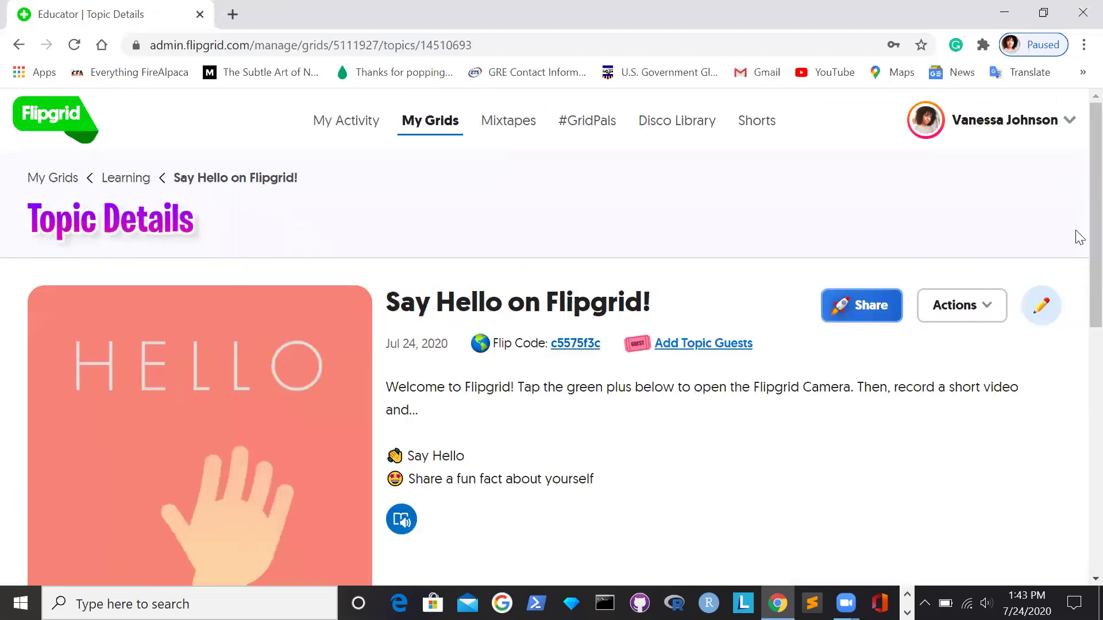
scroll(1078, 263, down, 5)
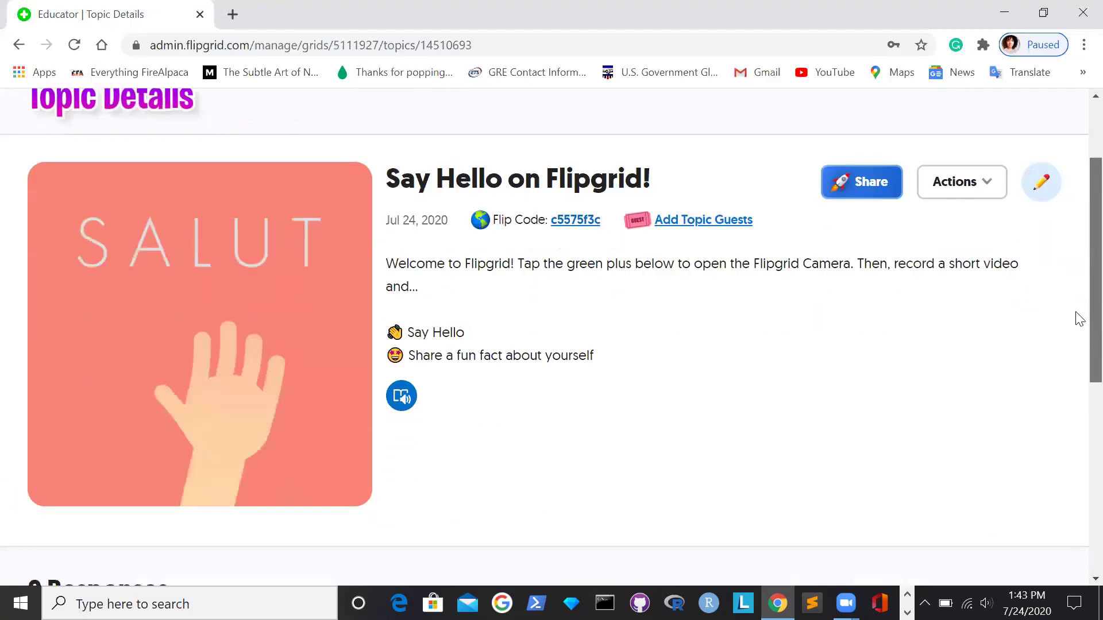
- Examine the Say Hello on Flipgrid! topic page from its description down to the Responses section and its recording and sharing options
scroll(1076, 413, down, 2)
scroll(1075, 402, up, 3)
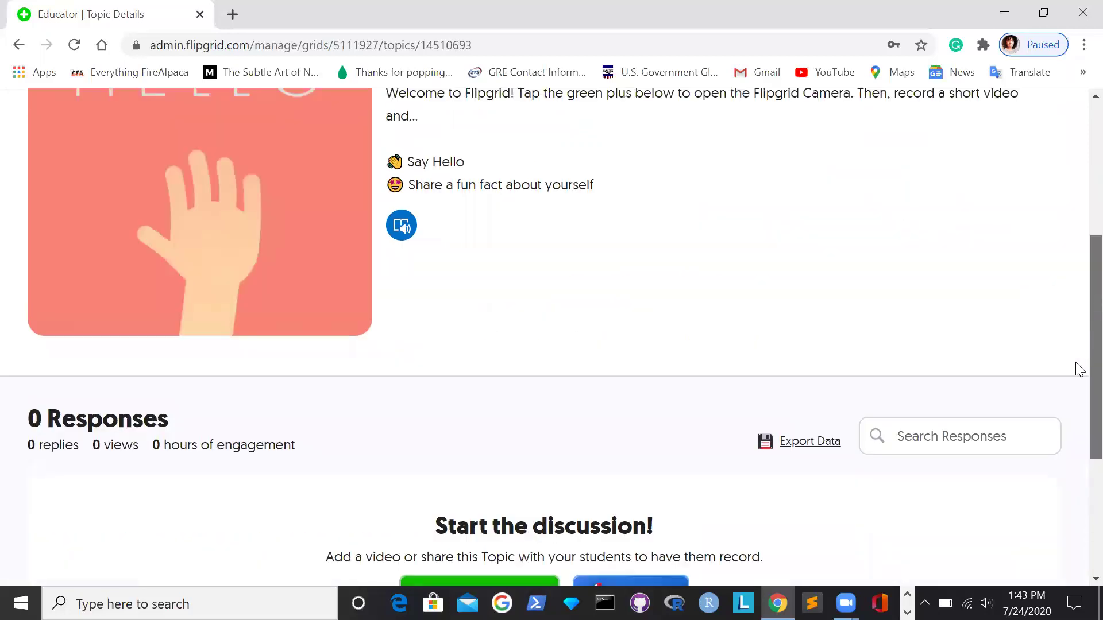
scroll(1079, 322, up, 2)
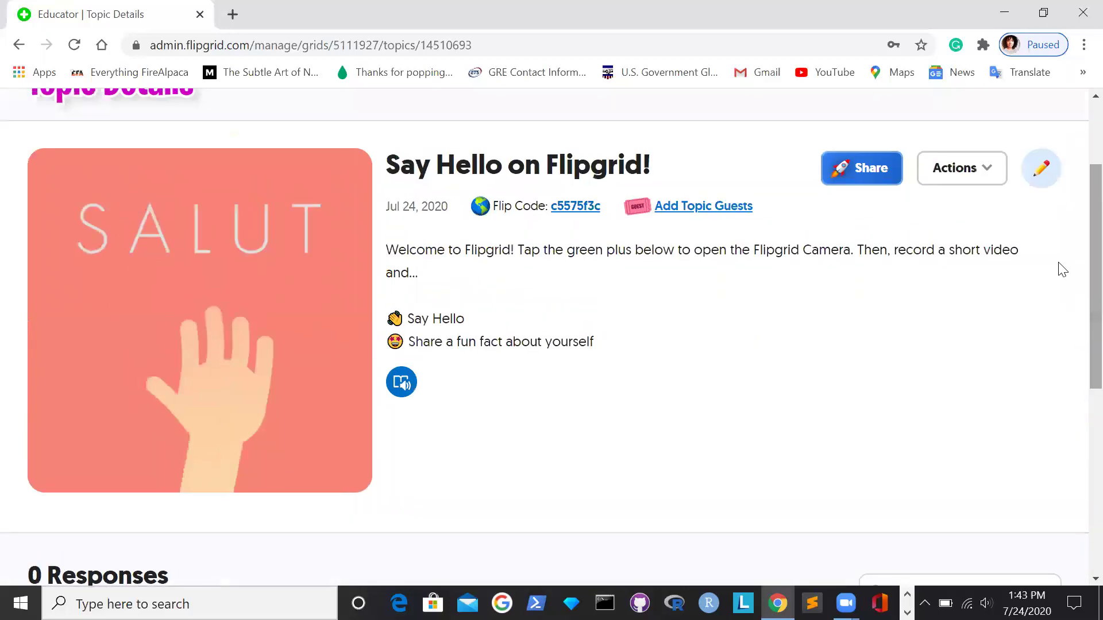
scroll(1077, 310, down, 2)
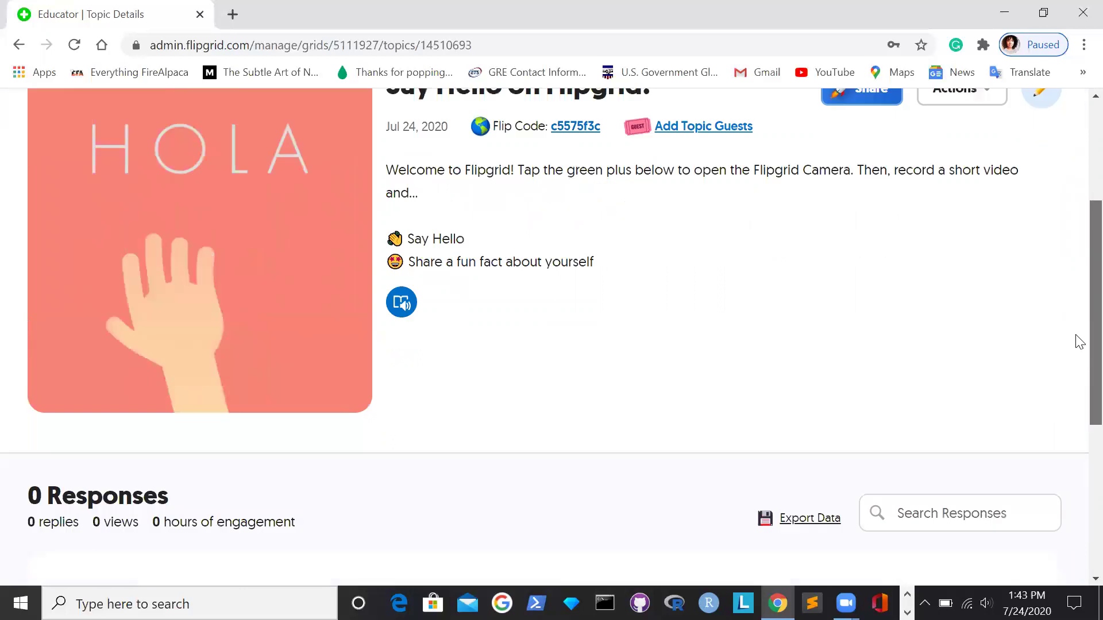
scroll(1077, 316, up, 3)
scroll(1078, 284, down, 1)
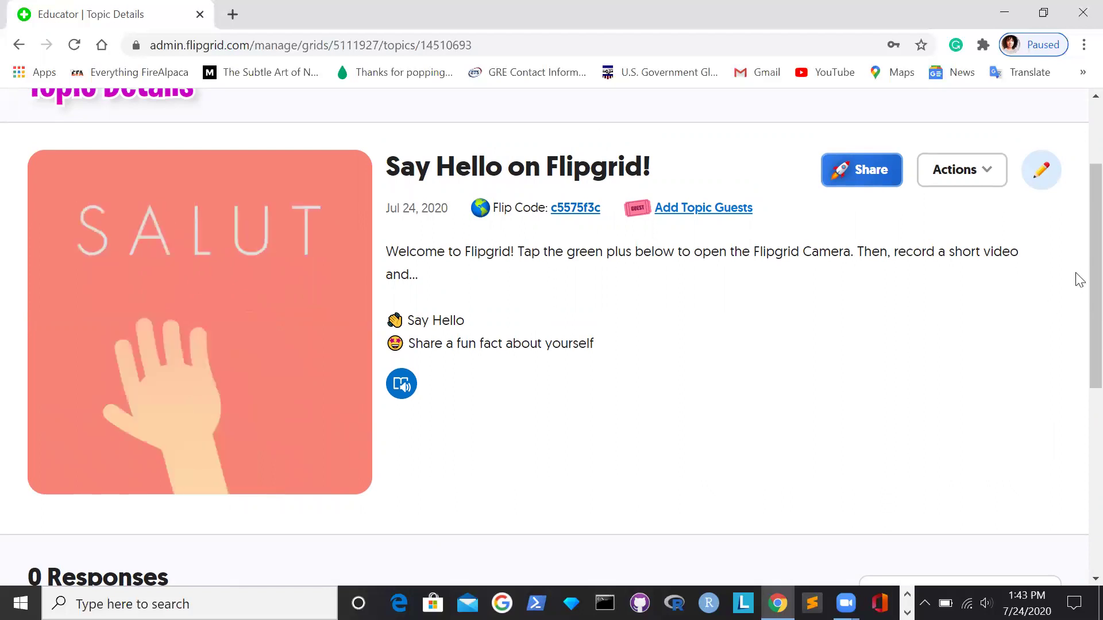
scroll(1077, 321, down, 3)
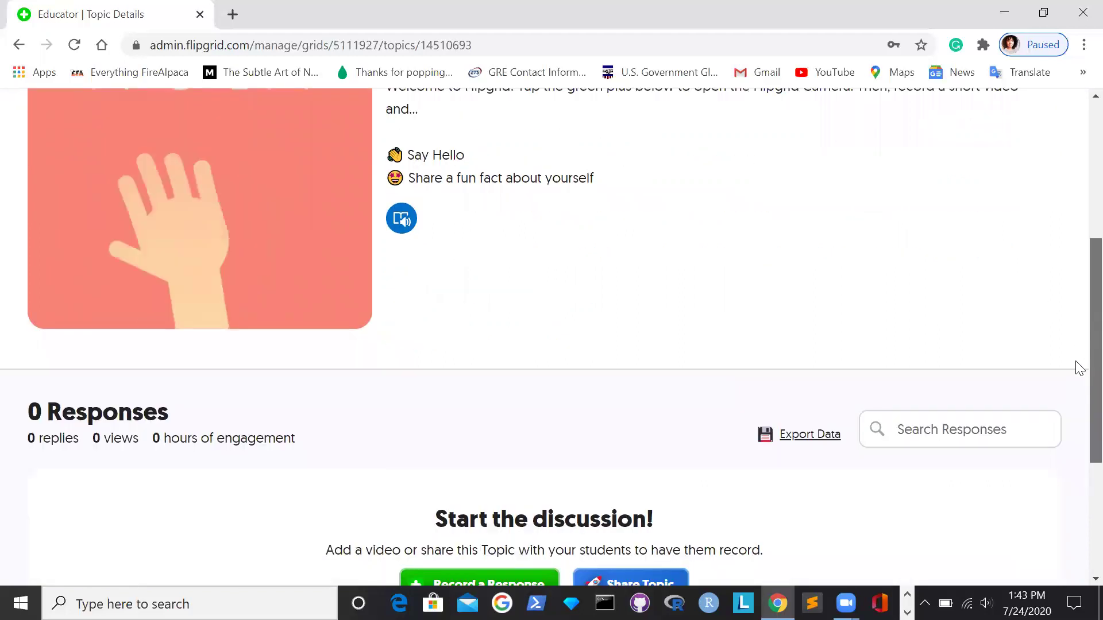
scroll(1078, 367, down, 4)
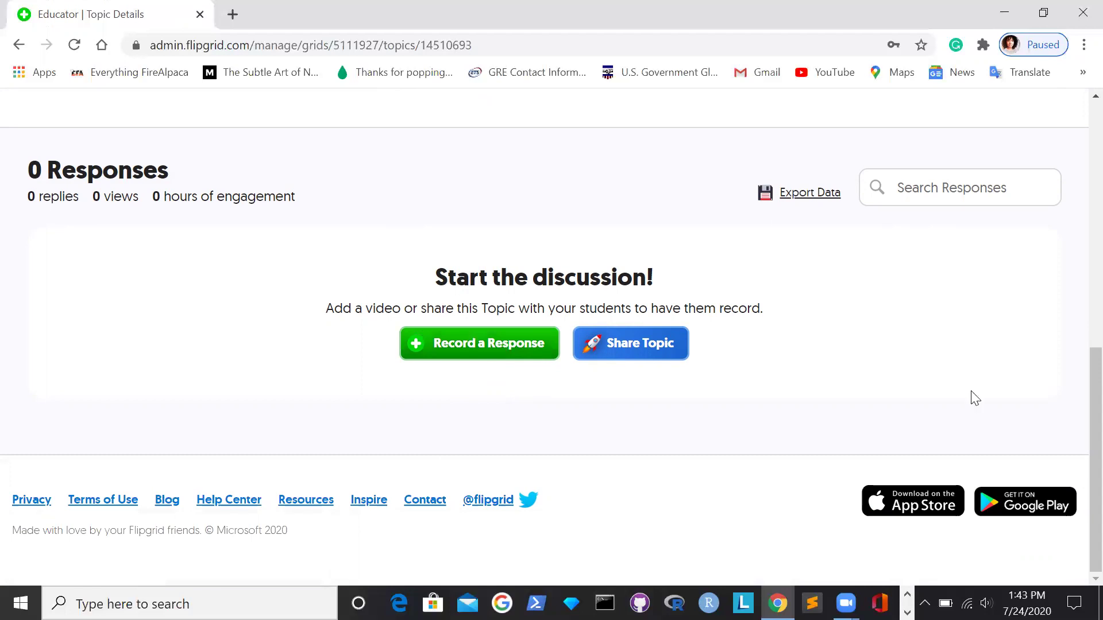
scroll(1077, 446, up, 7)
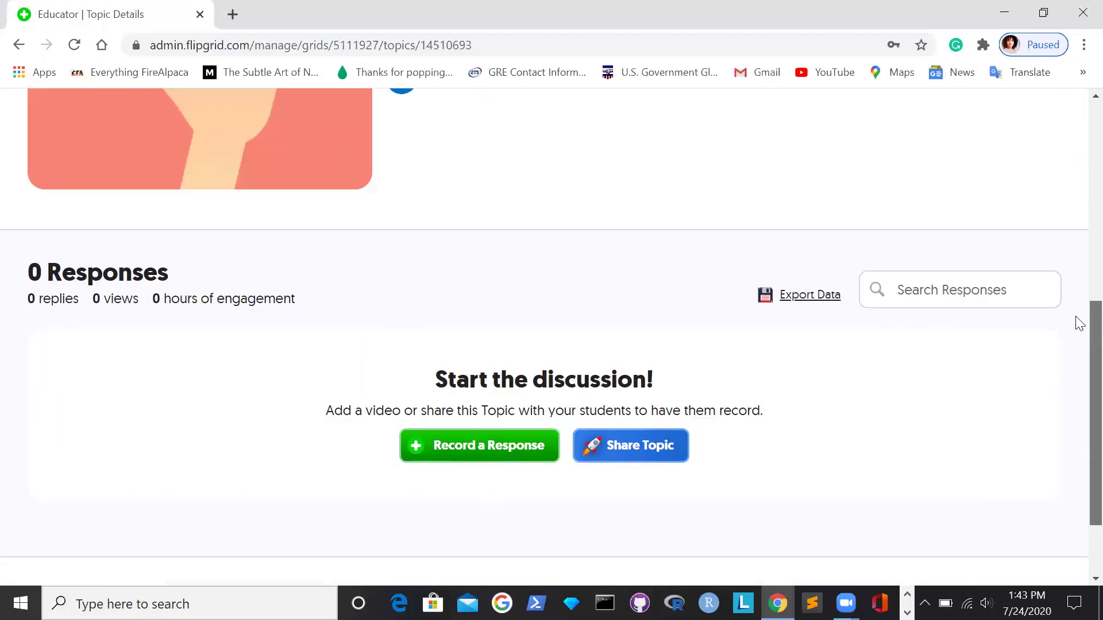
drag(1079, 258, 1076, 174)
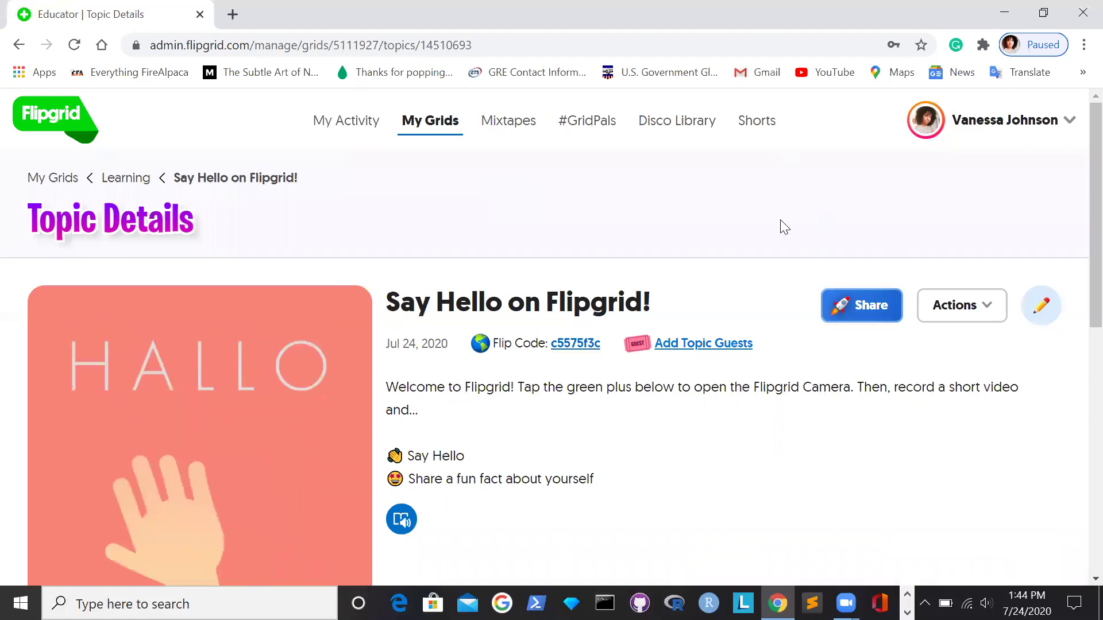
- Open the Disco Library and look through its weekly hits, featured playlists and list of community topics
click(670, 131)
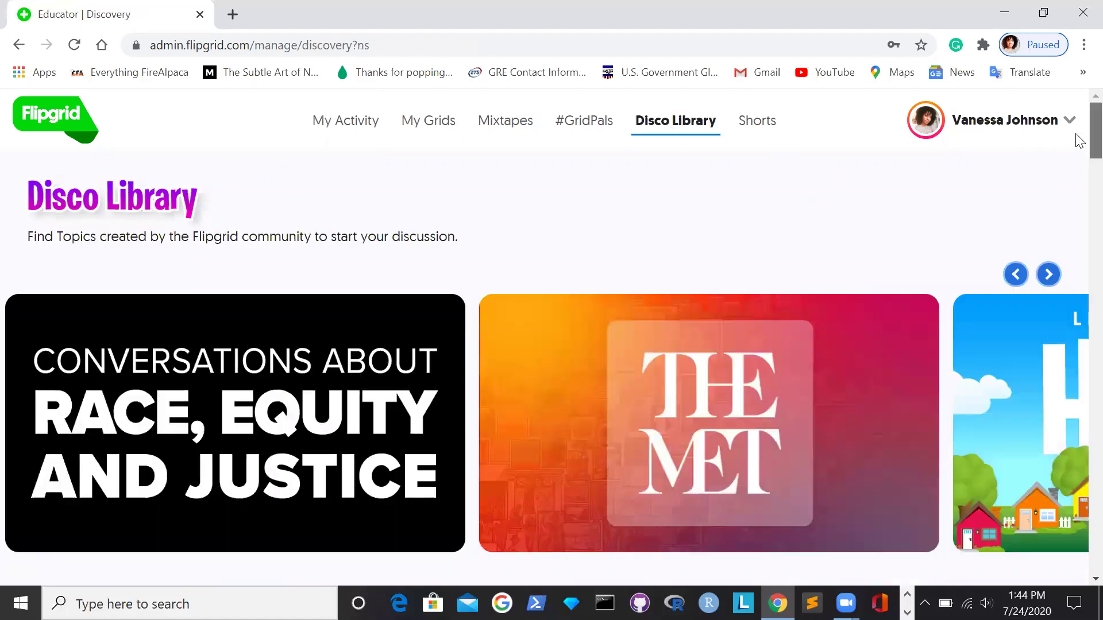
scroll(1076, 160, down, 8)
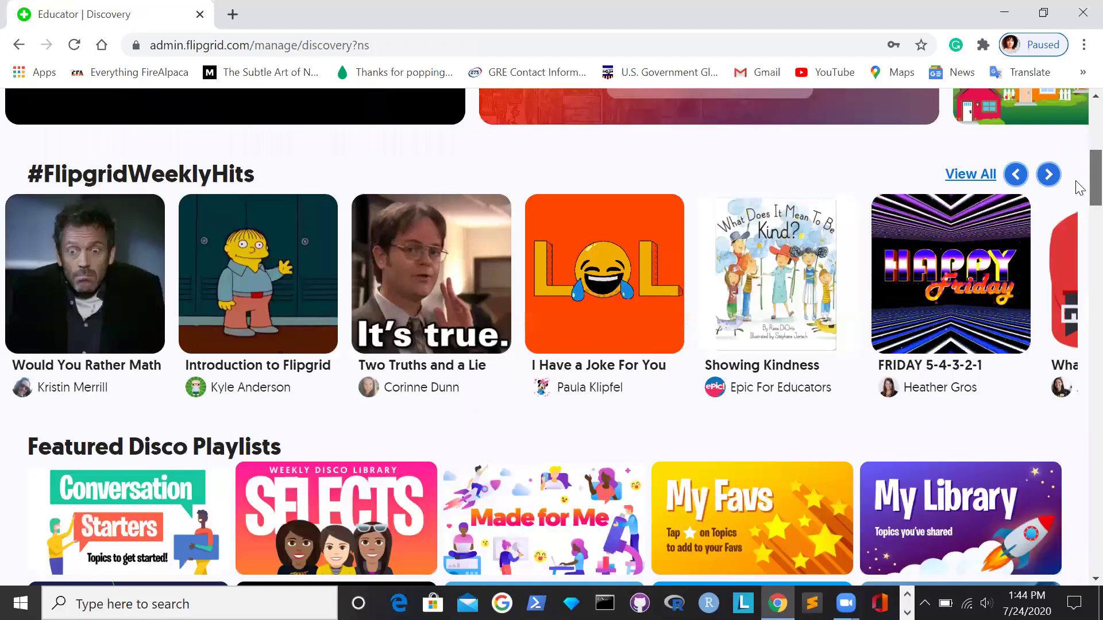
scroll(1076, 198, down, 8)
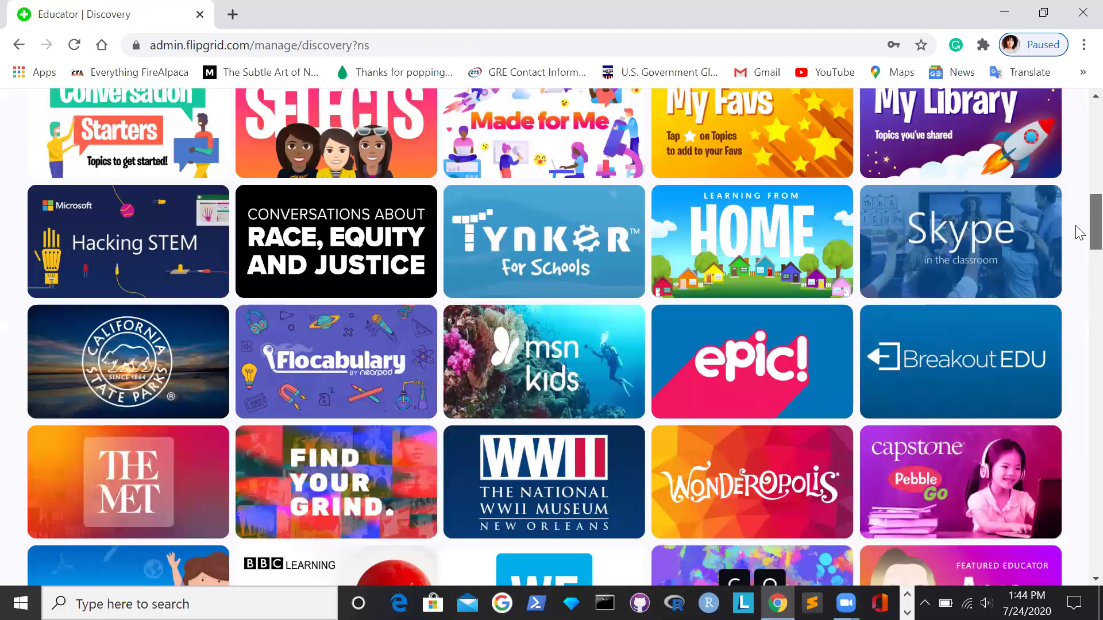
scroll(1080, 252, down, 3)
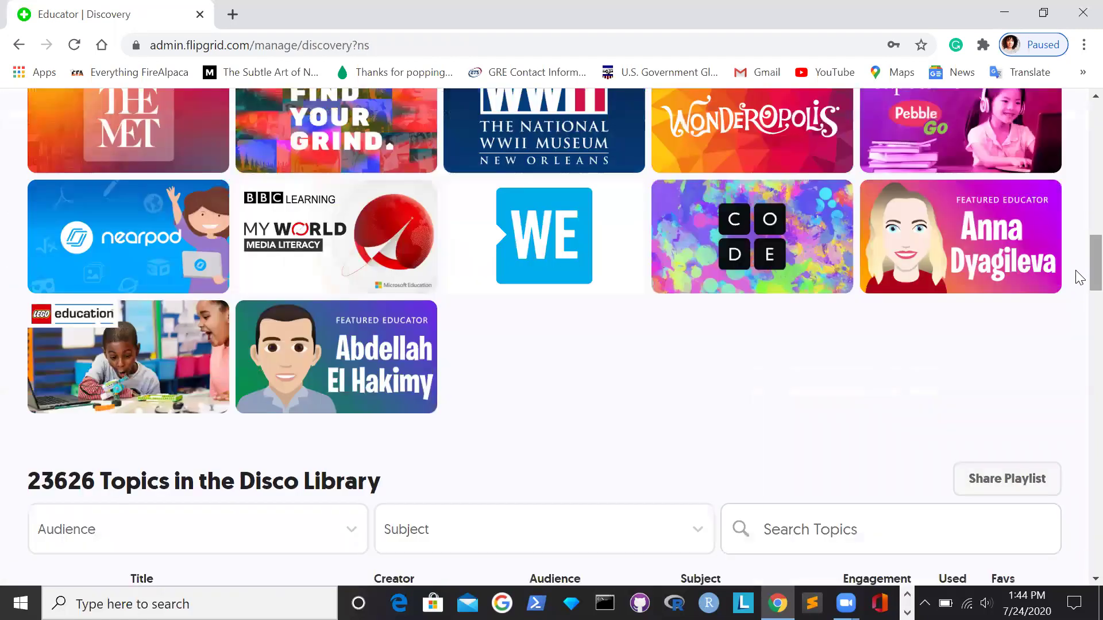
scroll(1079, 299, down, 6)
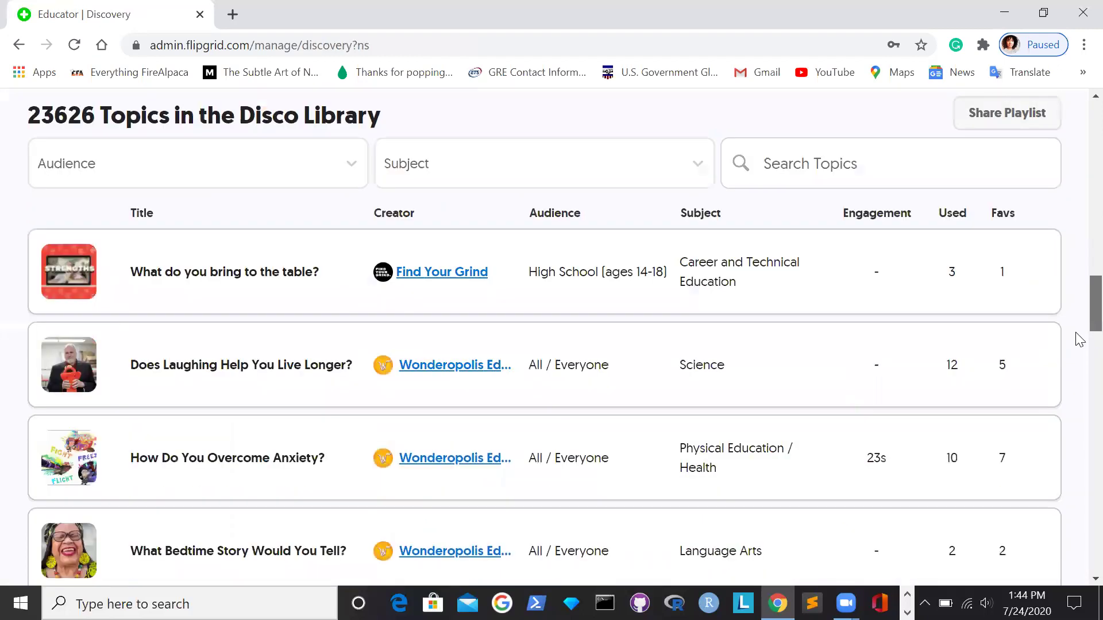
scroll(1079, 339, down, 3)
scroll(1080, 350, down, 8)
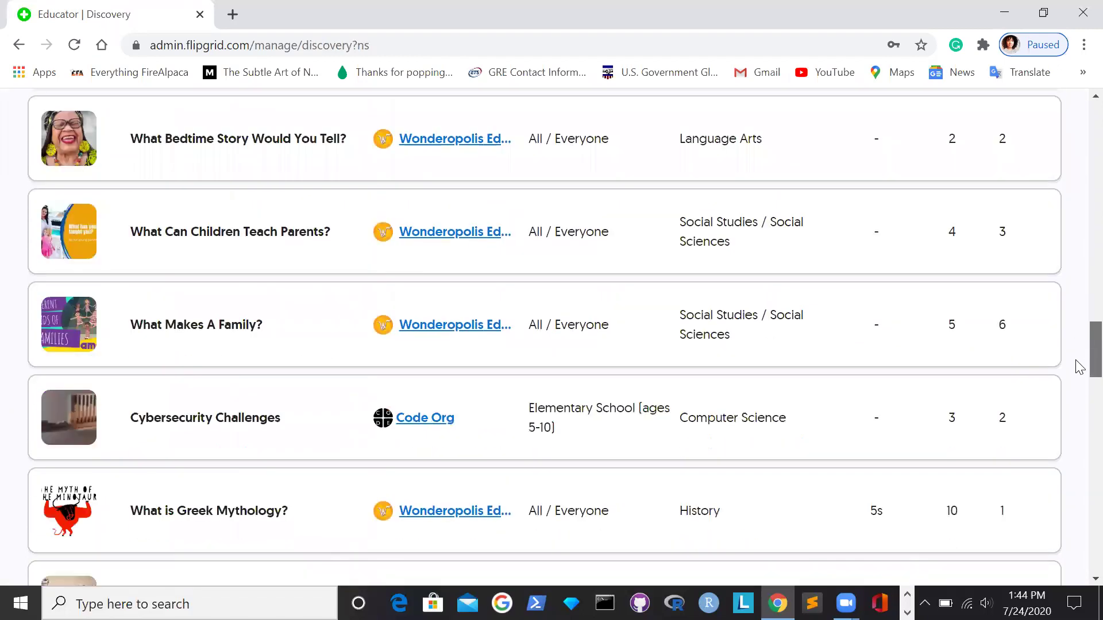
scroll(1079, 391, down, 6)
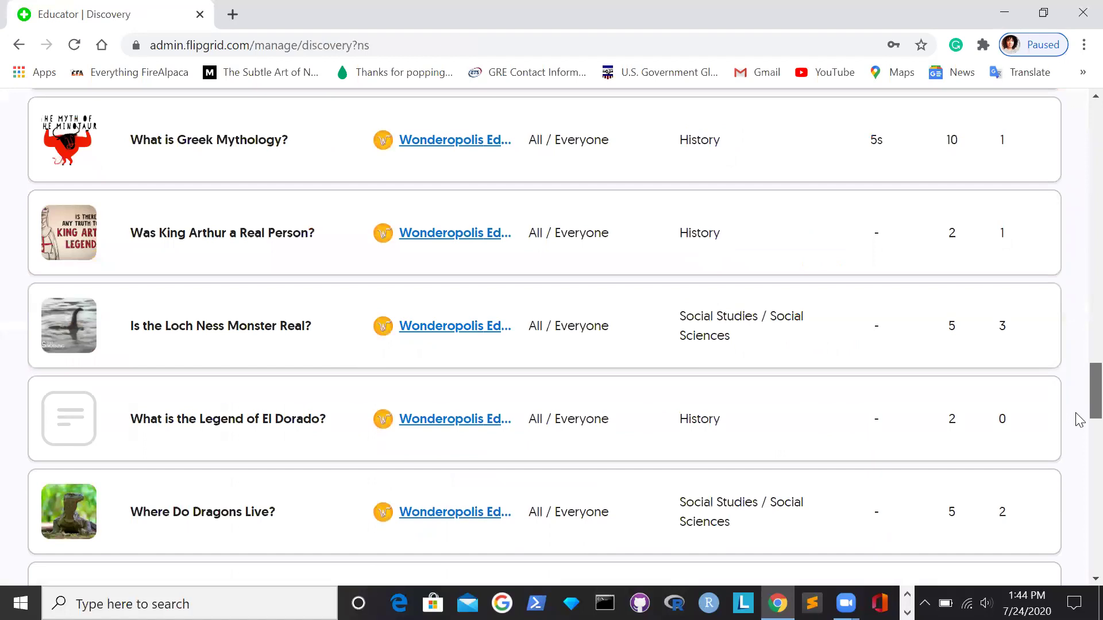
scroll(1079, 444, down, 10)
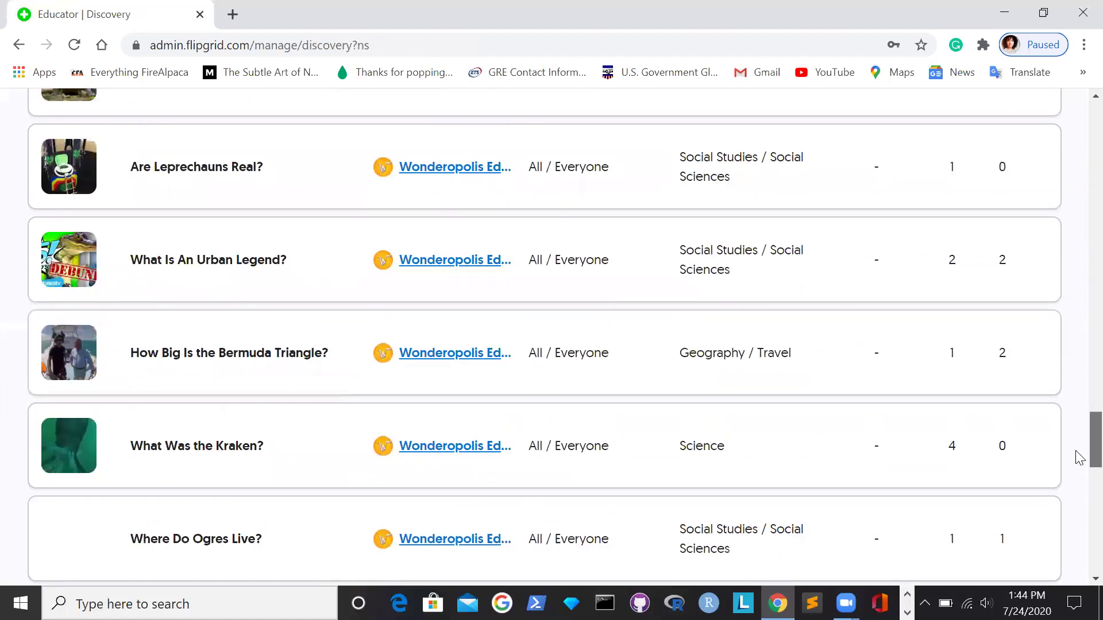
scroll(1080, 505, down, 5)
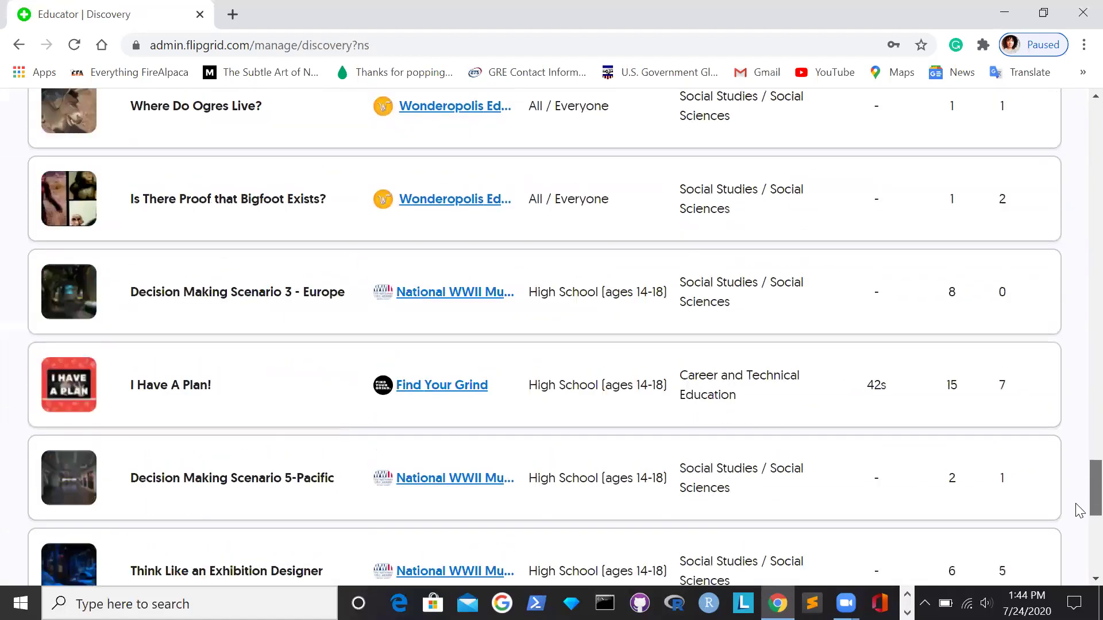
- Return to the start of the Disco Library and browse the featured banners from The Met through Wonderopolis and epic! to Code
drag(1078, 468, 1080, 285)
scroll(1080, 263, up, 8)
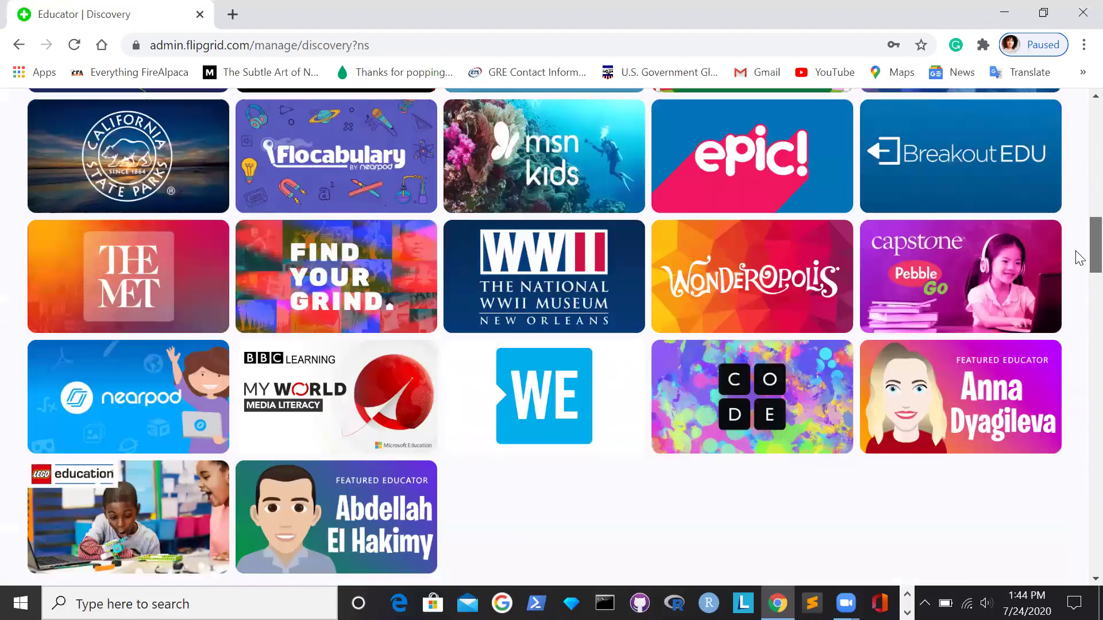
scroll(1080, 223, up, 6)
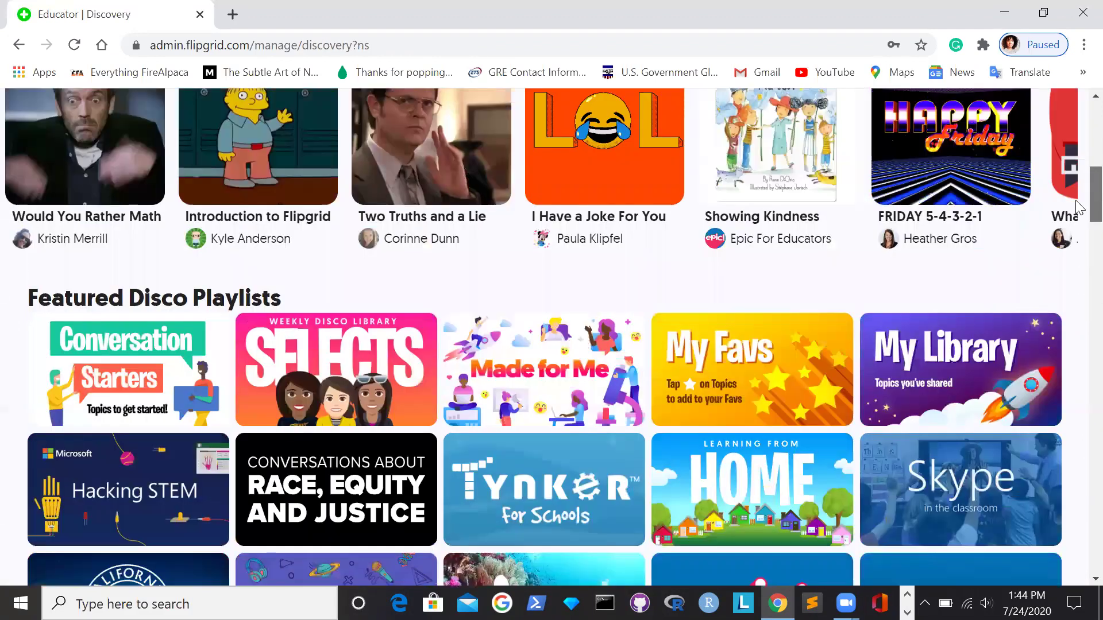
scroll(1078, 152, up, 4)
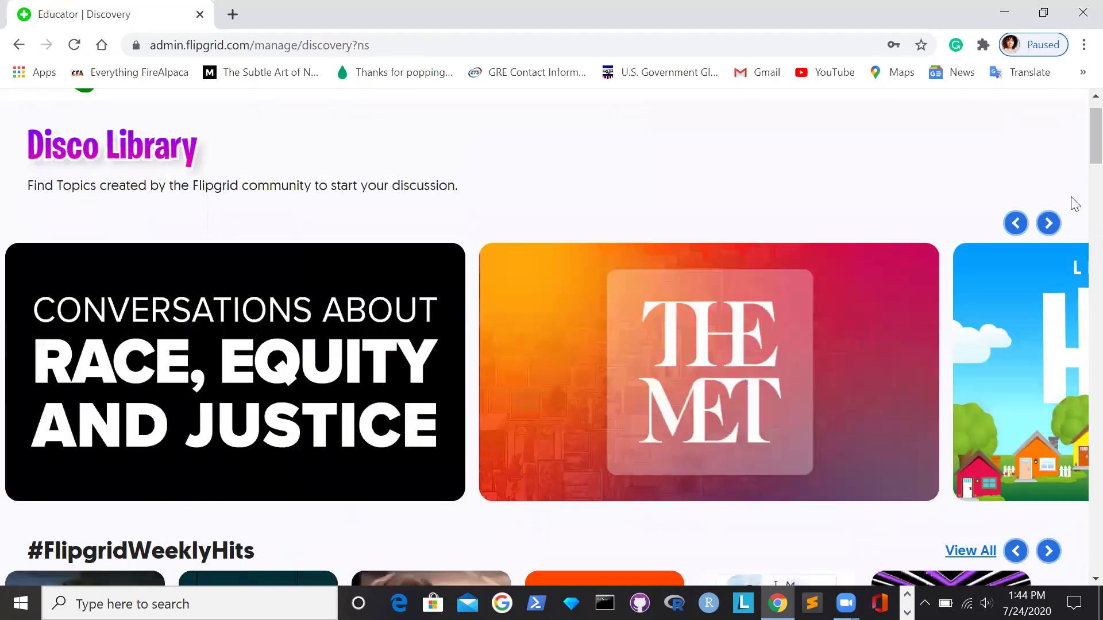
click(1048, 223)
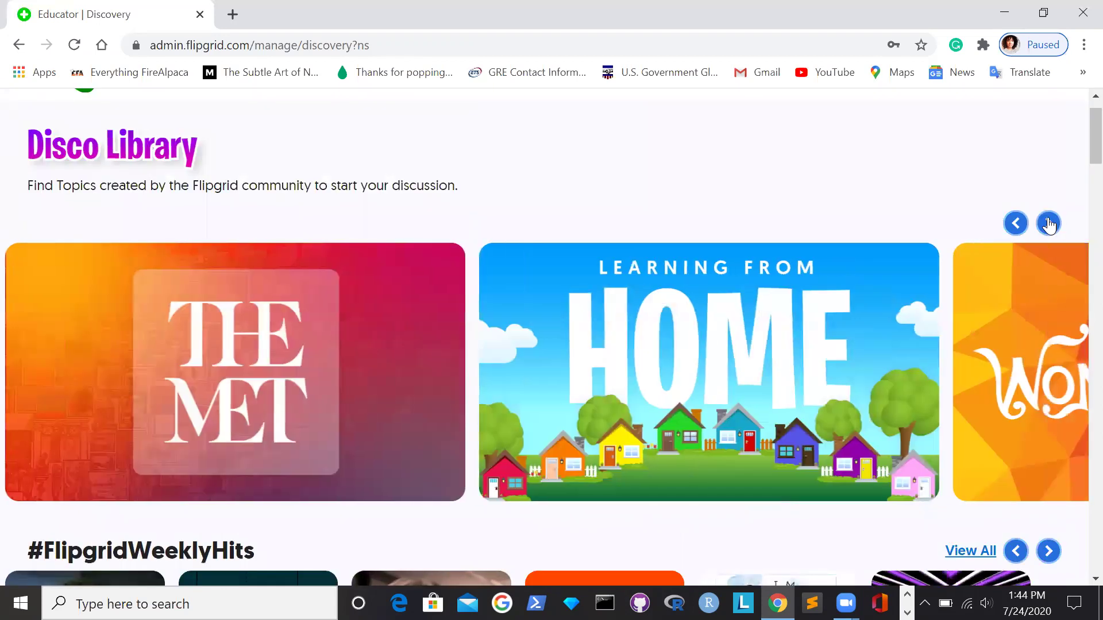
click(1048, 224)
click(1048, 224)
click(1048, 224)
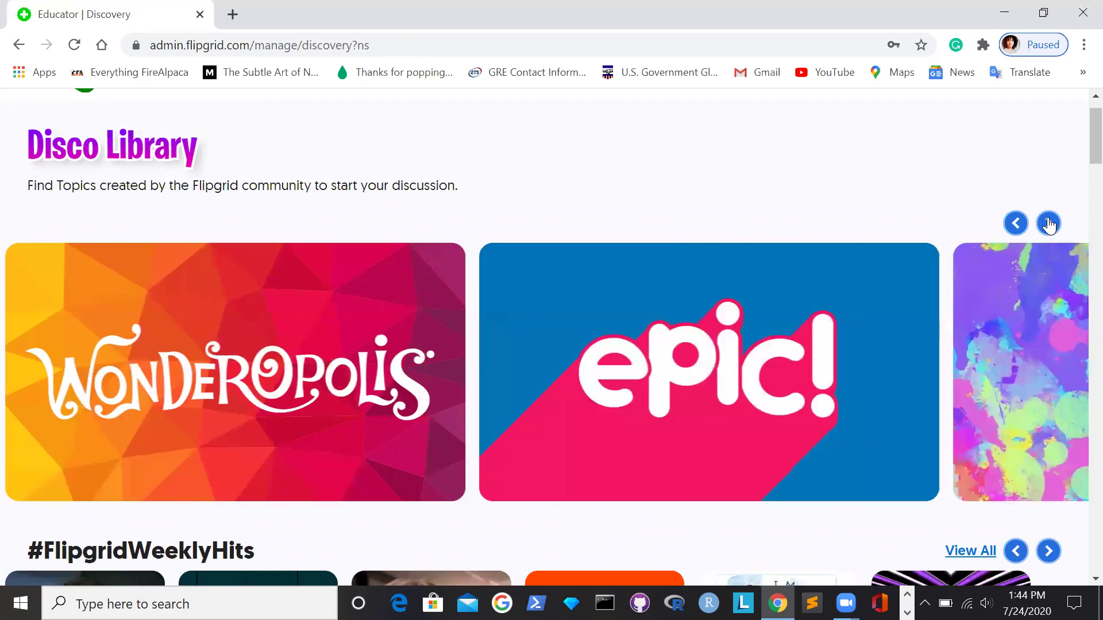
click(1048, 223)
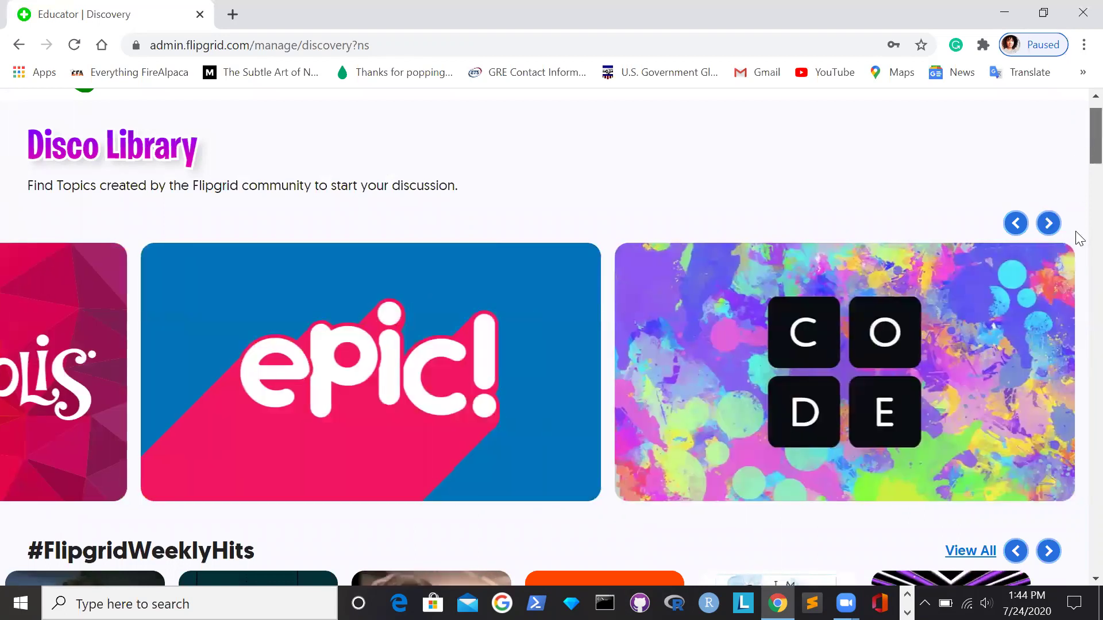
- Review the Disco Library topic list with its Audience, Subject and search filters, and return to the page heading
scroll(1077, 239, down, 15)
scroll(1077, 317, down, 9)
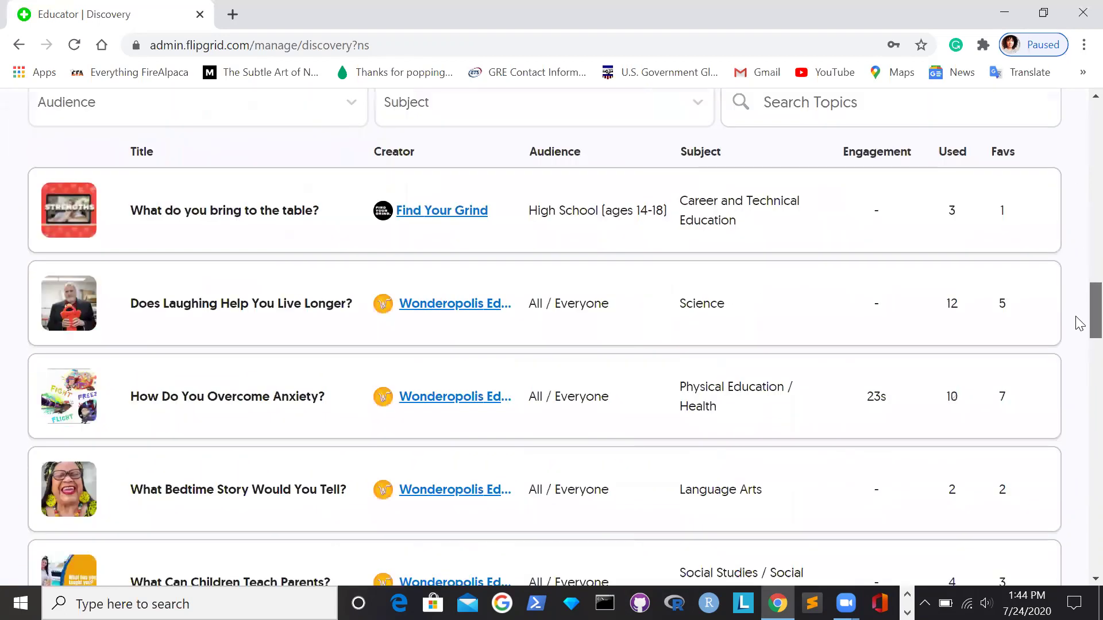
scroll(1078, 313, up, 8)
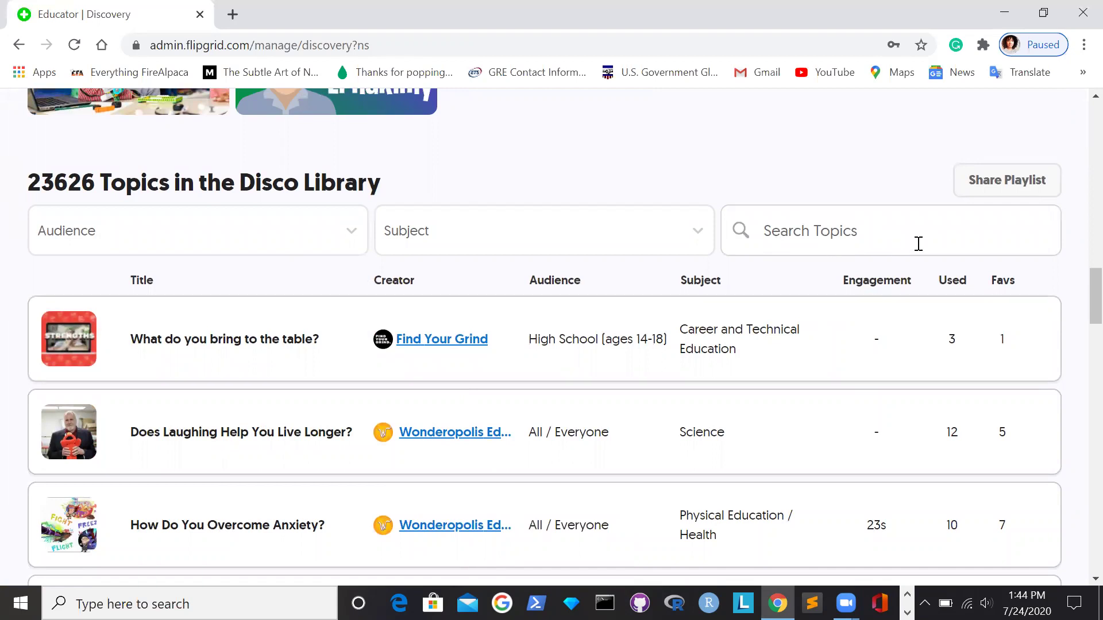
scroll(1077, 290, down, 20)
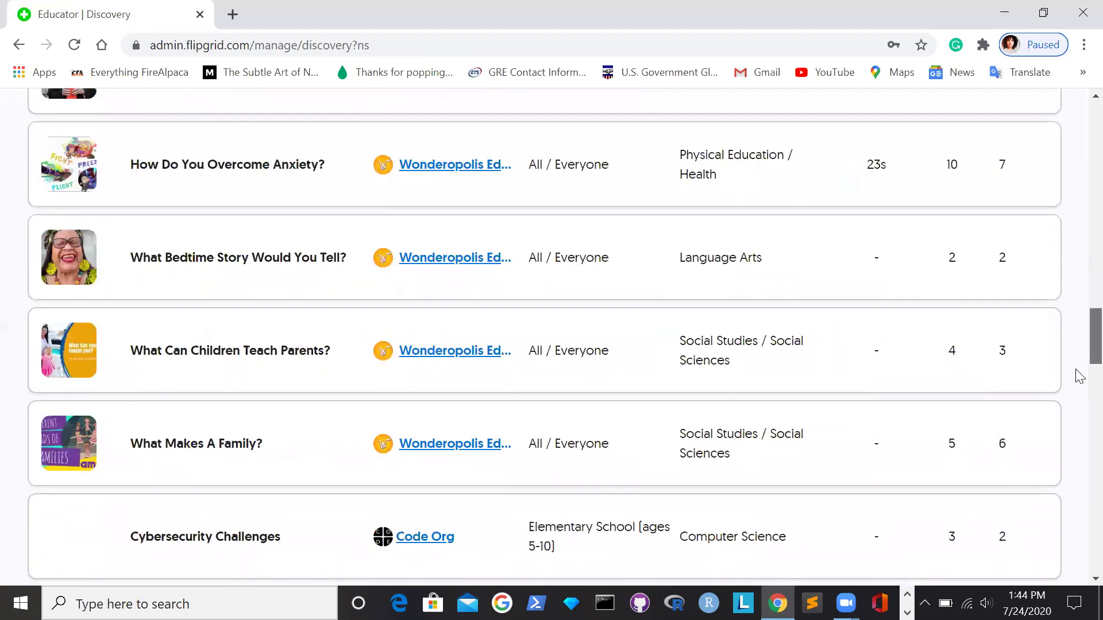
scroll(1079, 362, up, 20)
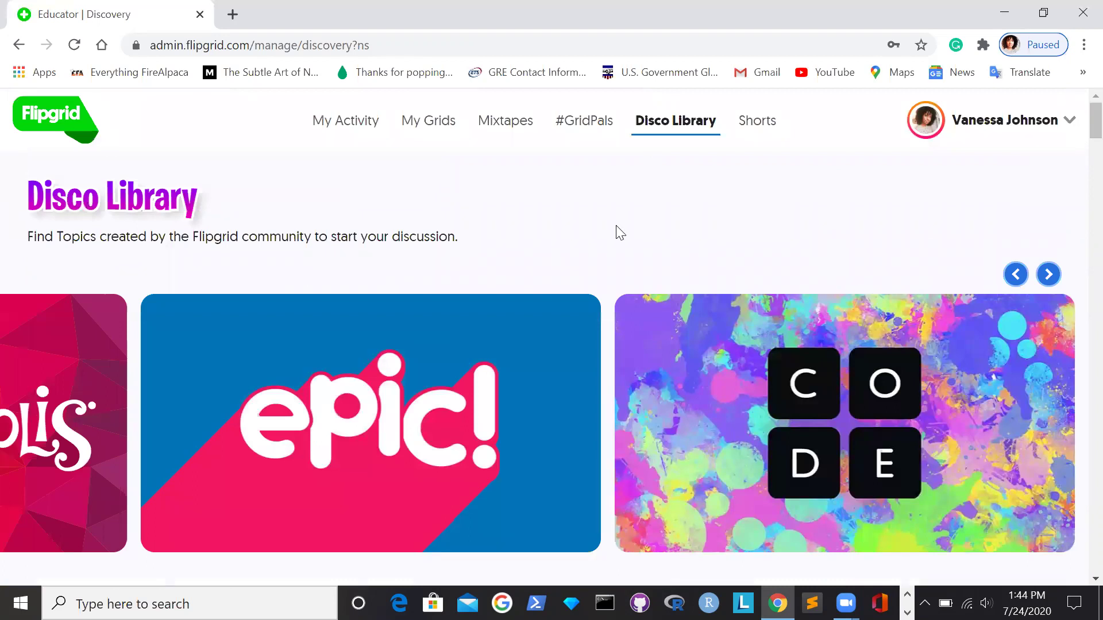
- Open the #GridPals page and look over its profile visibility choices, map and list of educators
click(573, 130)
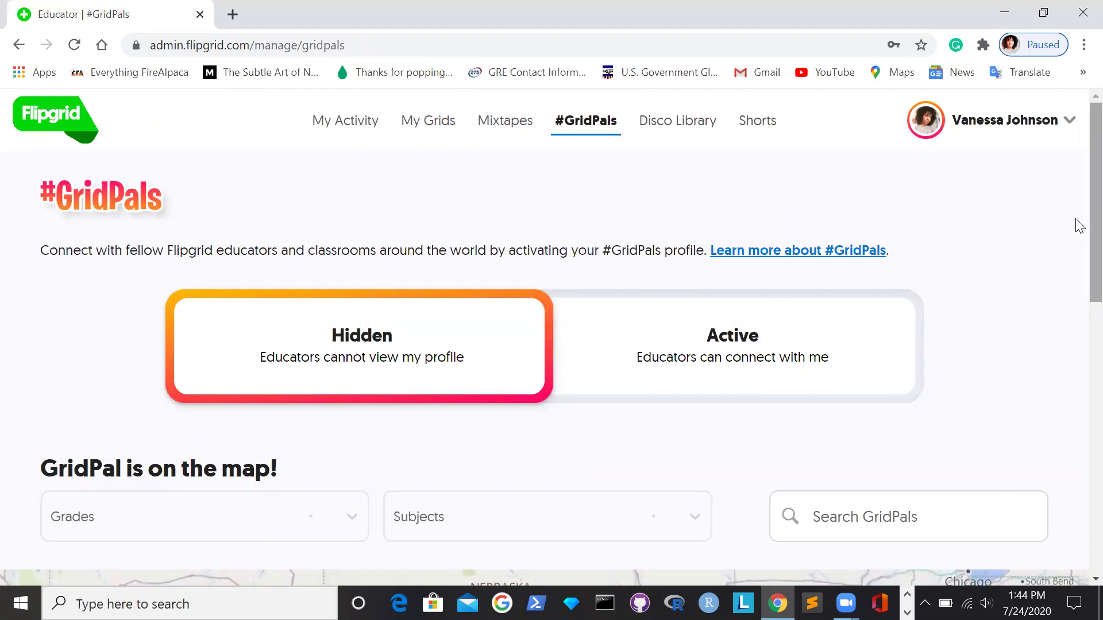
scroll(1080, 226, down, 1)
scroll(1078, 272, down, 6)
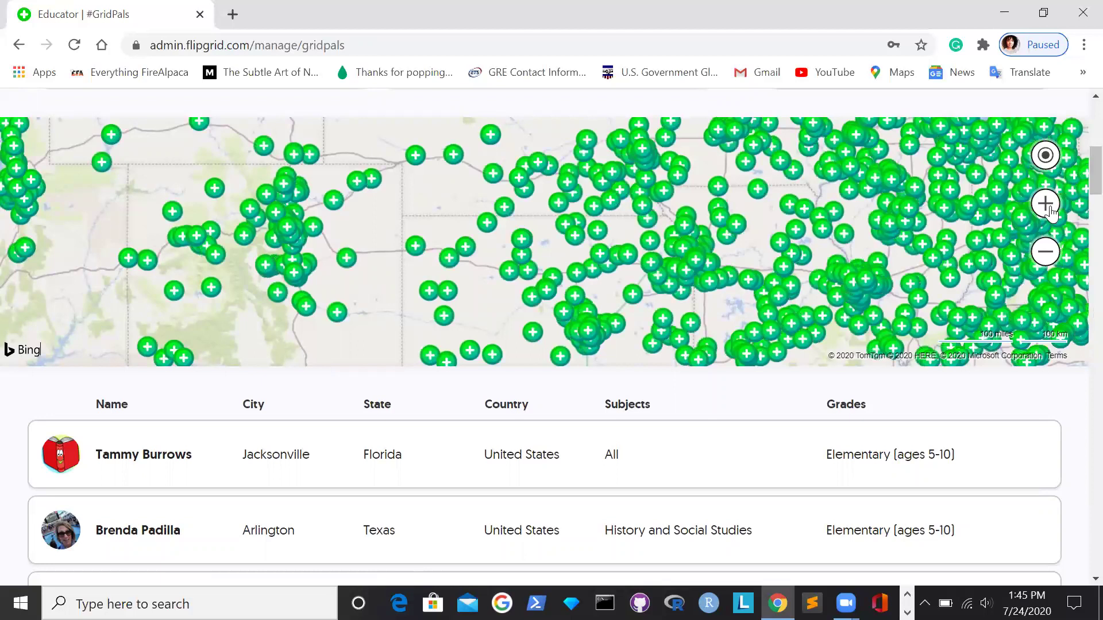
drag(1096, 175, 1078, 305)
scroll(1080, 205, up, 5)
scroll(1079, 205, up, 15)
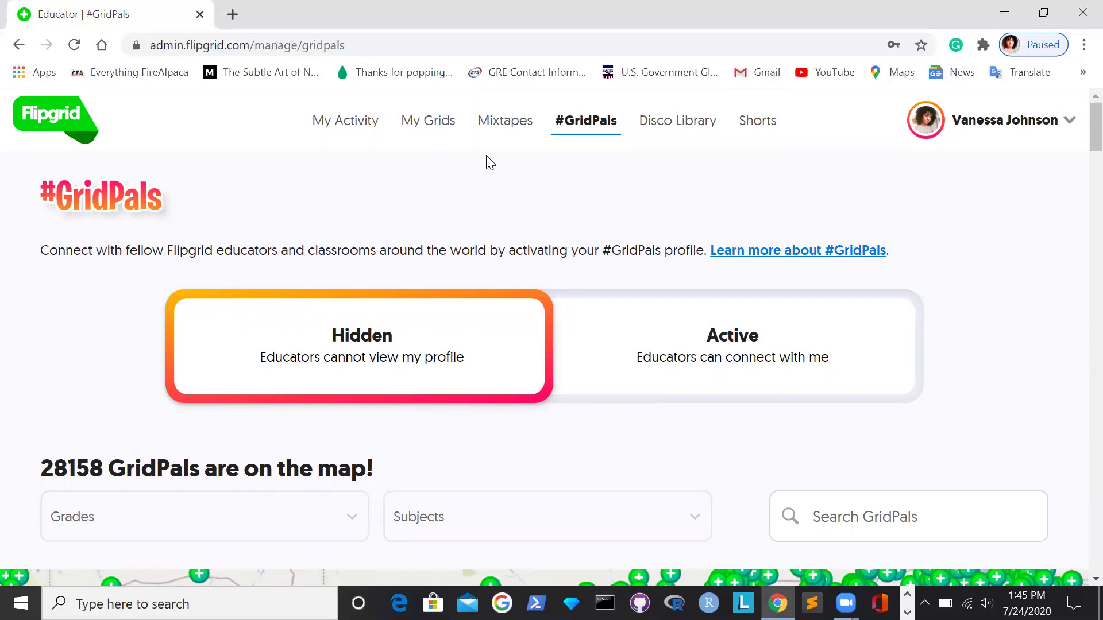
- Open the Mixtapes page and look over its description and the option for adding a new mixtape
click(491, 121)
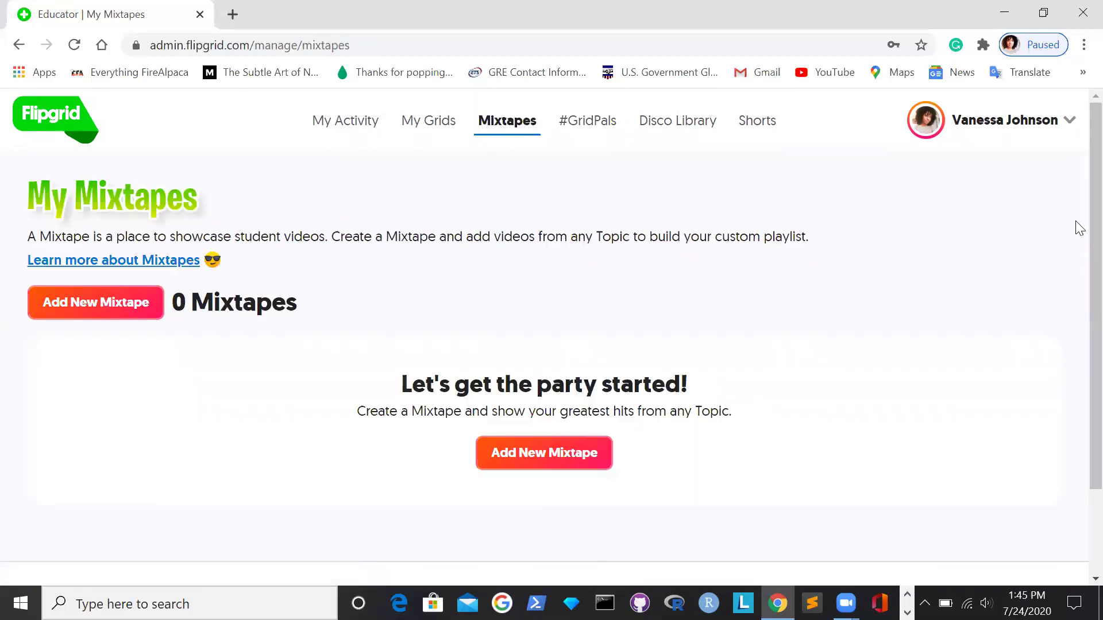
scroll(1077, 276, down, 2)
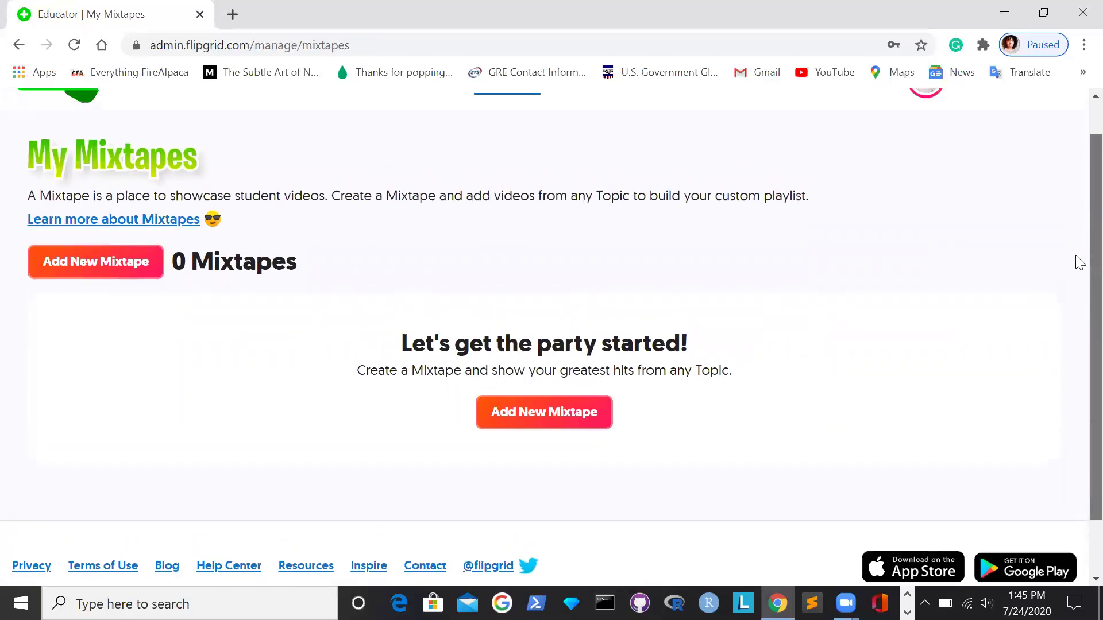
scroll(836, 373, up, 1)
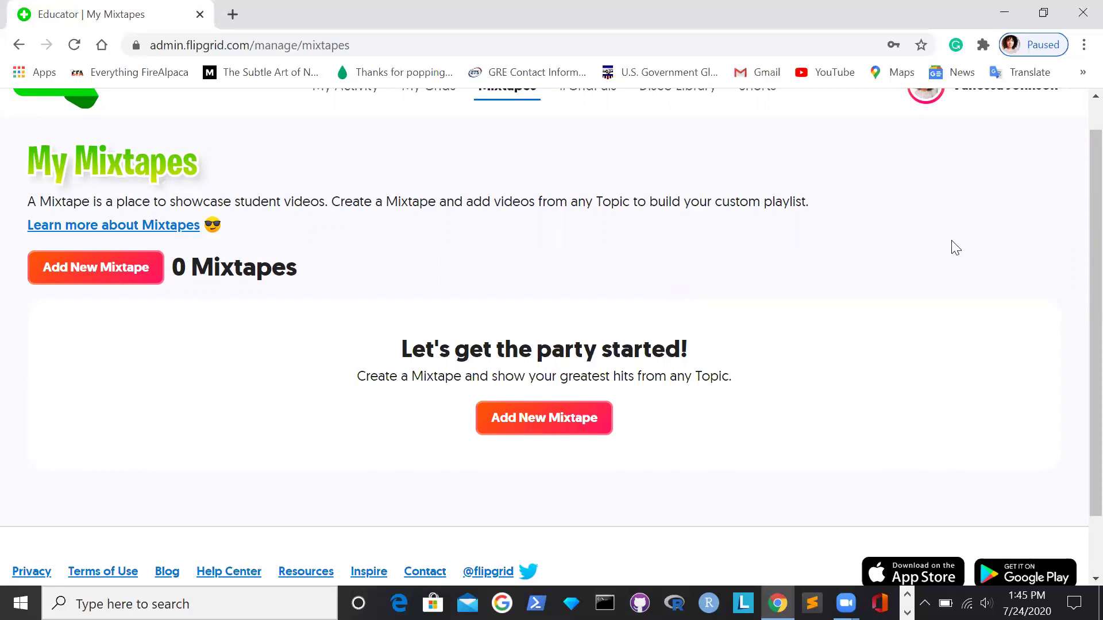
scroll(1079, 274, up, 1)
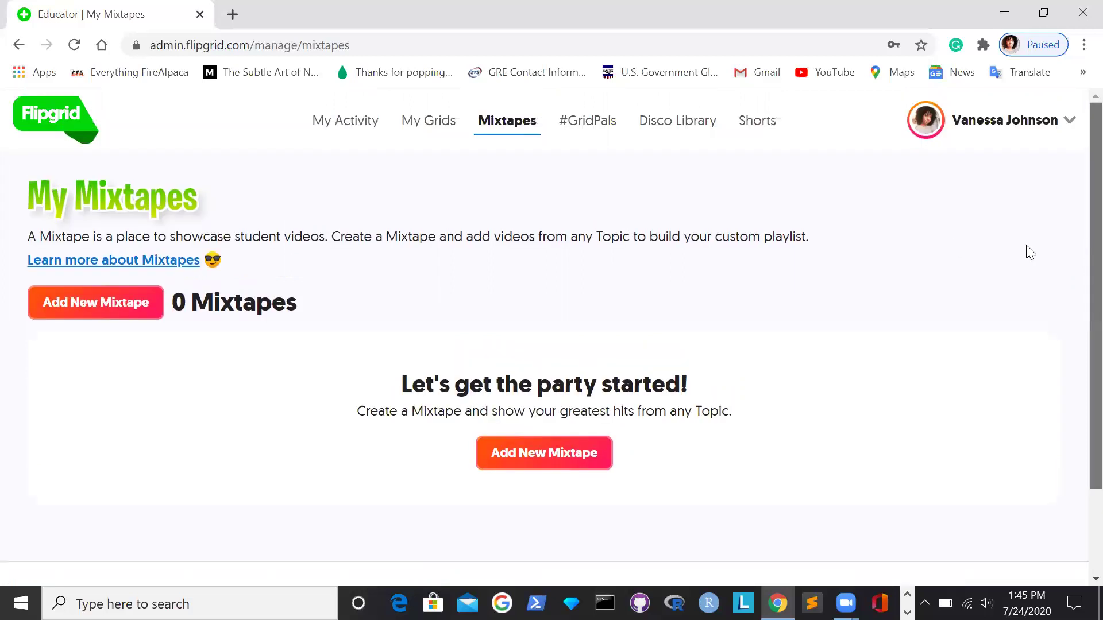
- Return to the My Grids overview and look through the full list of grids
click(73, 129)
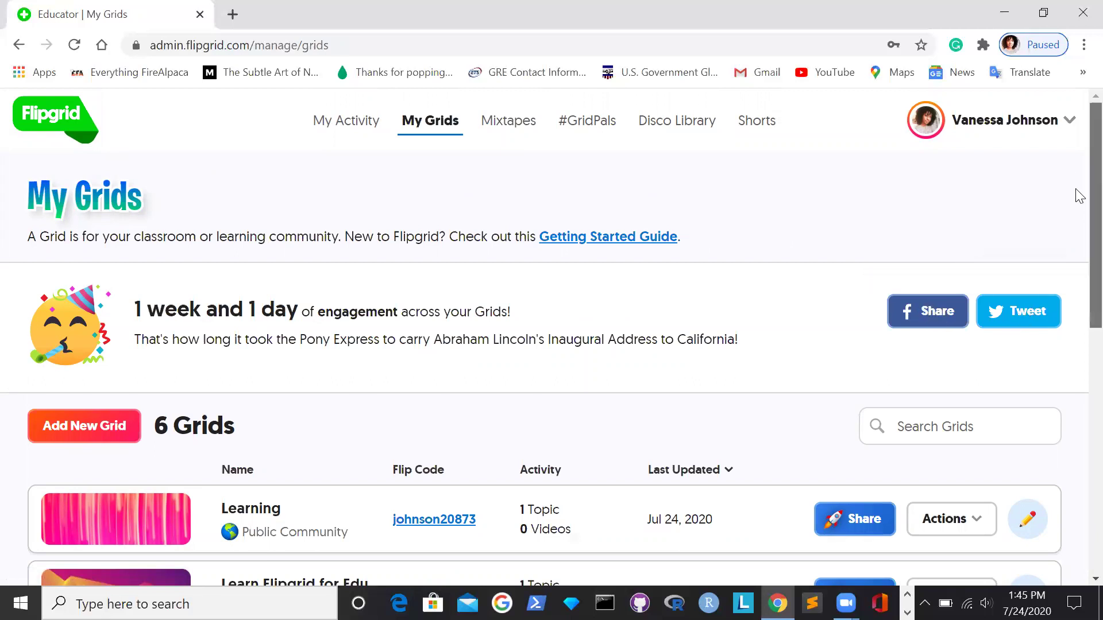
scroll(1079, 236, down, 3)
scroll(1079, 323, down, 5)
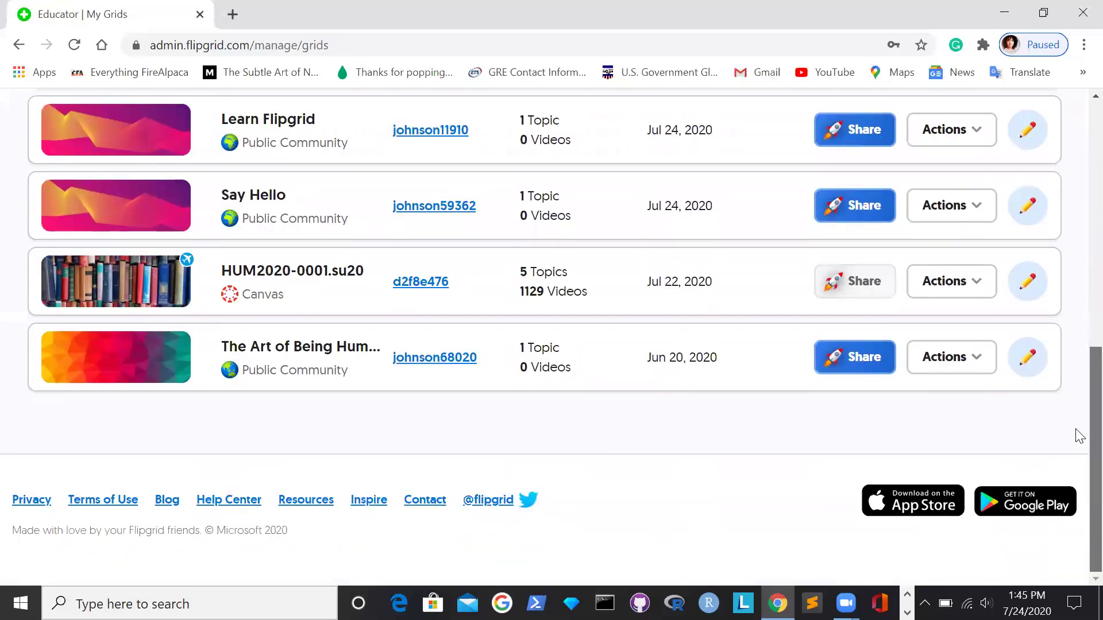
scroll(1076, 259, up, 7)
scroll(1077, 189, up, 2)
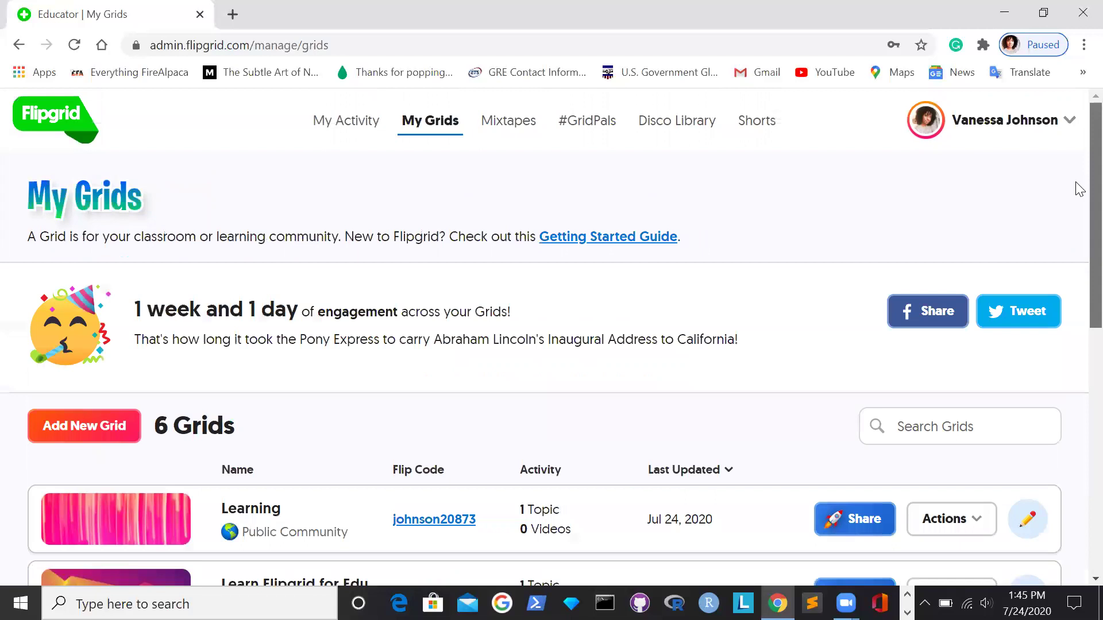